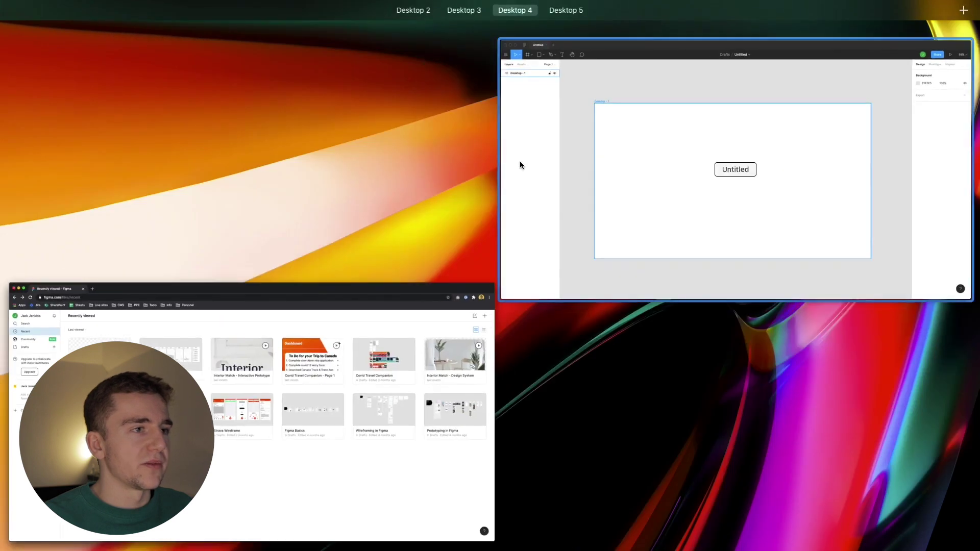
Step: Switch from the full-screen Figma window through Adobe XD to the Sketch workspace
{"action": "left_click", "coordinate": [519, 165]}
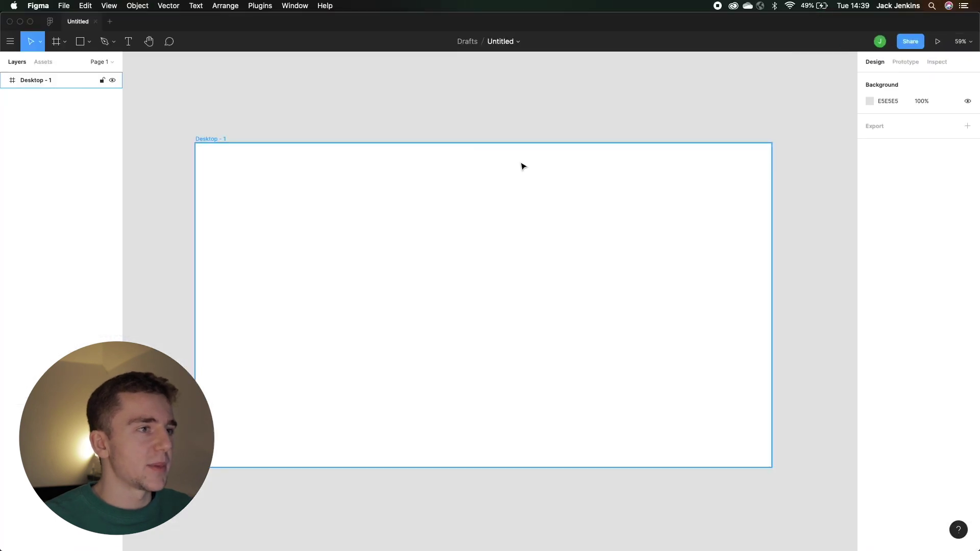
{"action": "key", "text": "ctrl+Right"}
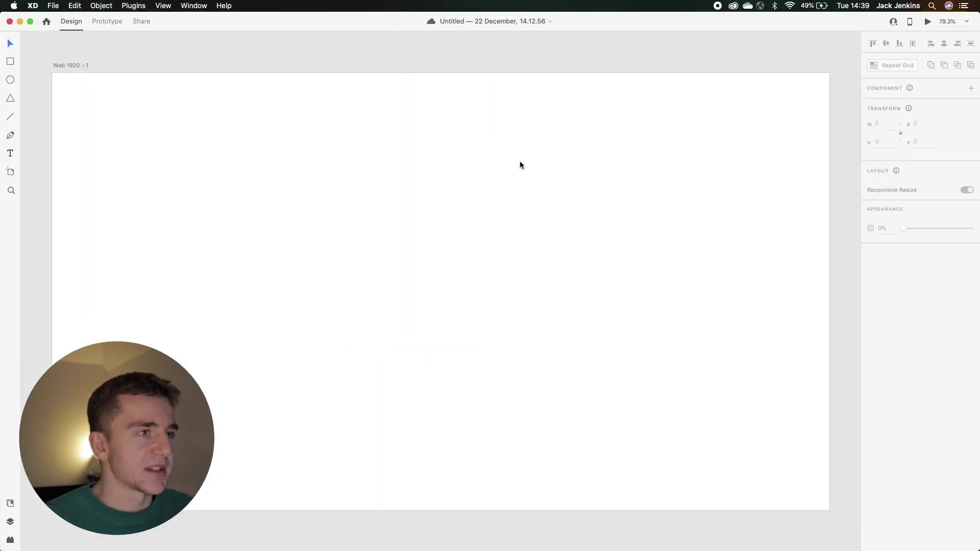
{"action": "key", "text": "ctrl+Left"}
{"action": "key", "text": "ctrl+Left"}
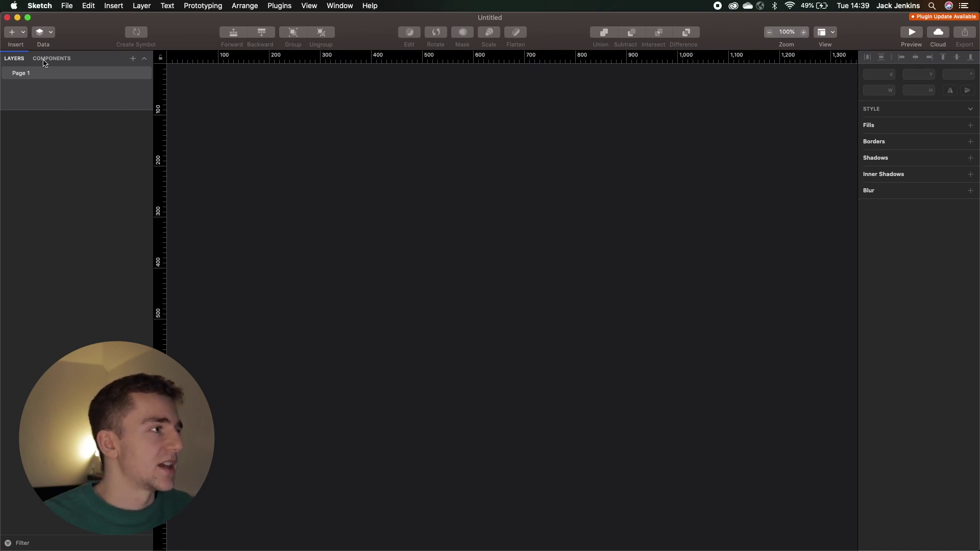
Step: Add a page and insert a 1024×1024 Desktop preset artboard
{"action": "left_click", "coordinate": [133, 58]}
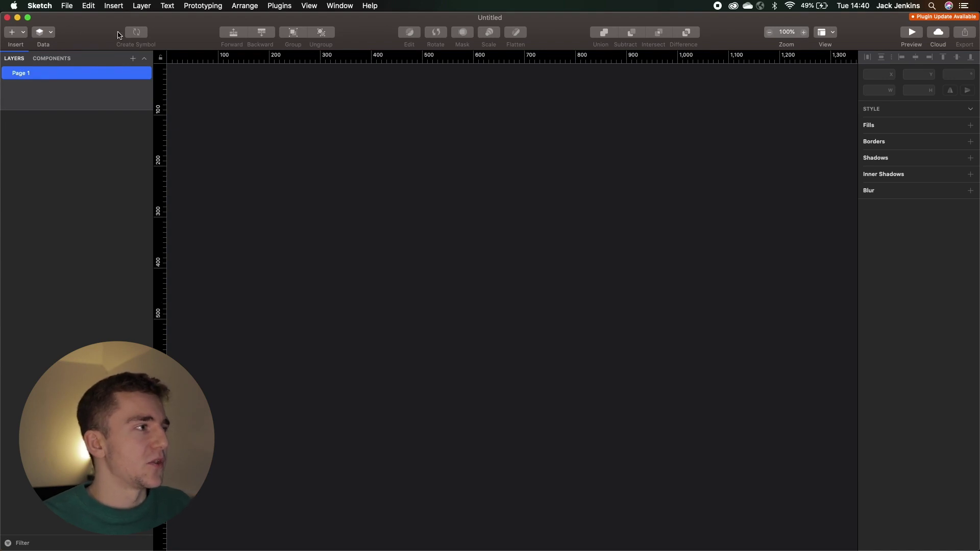
{"action": "left_click", "coordinate": [17, 33]}
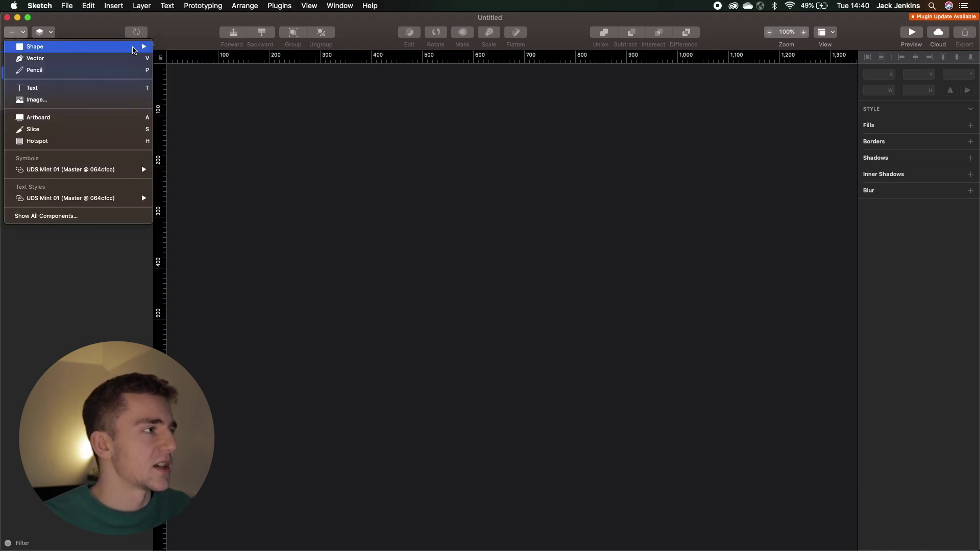
{"action": "left_click", "coordinate": [367, 170]}
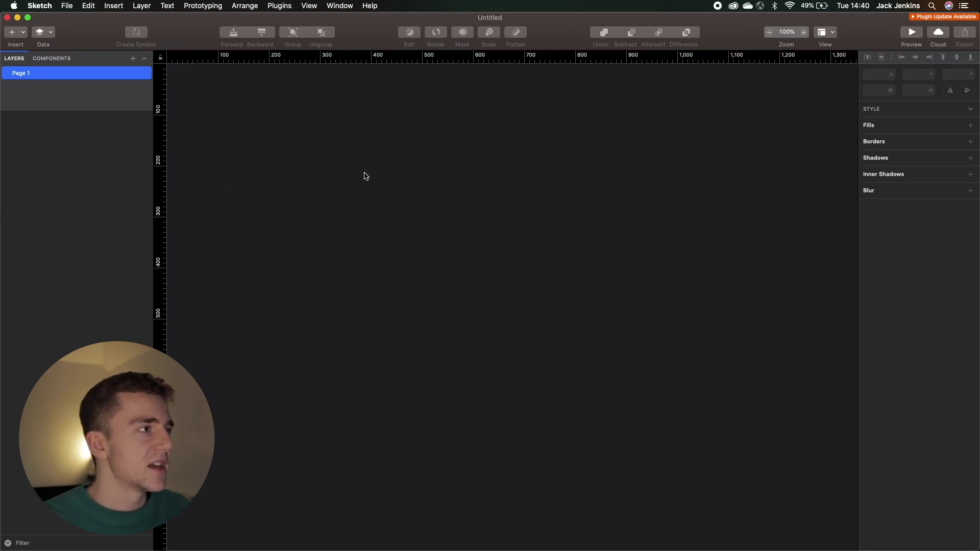
{"action": "left_click", "coordinate": [11, 34]}
{"action": "left_click", "coordinate": [65, 117]}
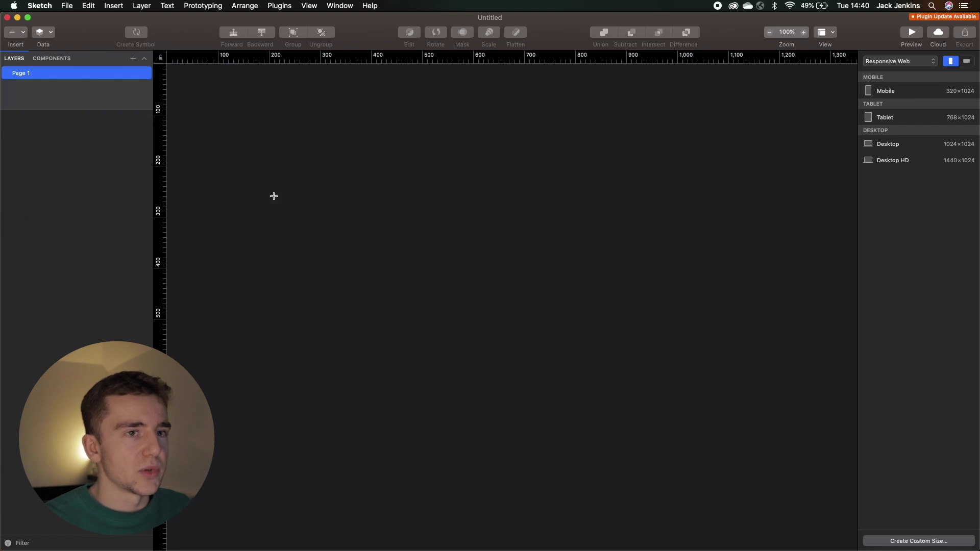
{"action": "left_click", "coordinate": [925, 147]}
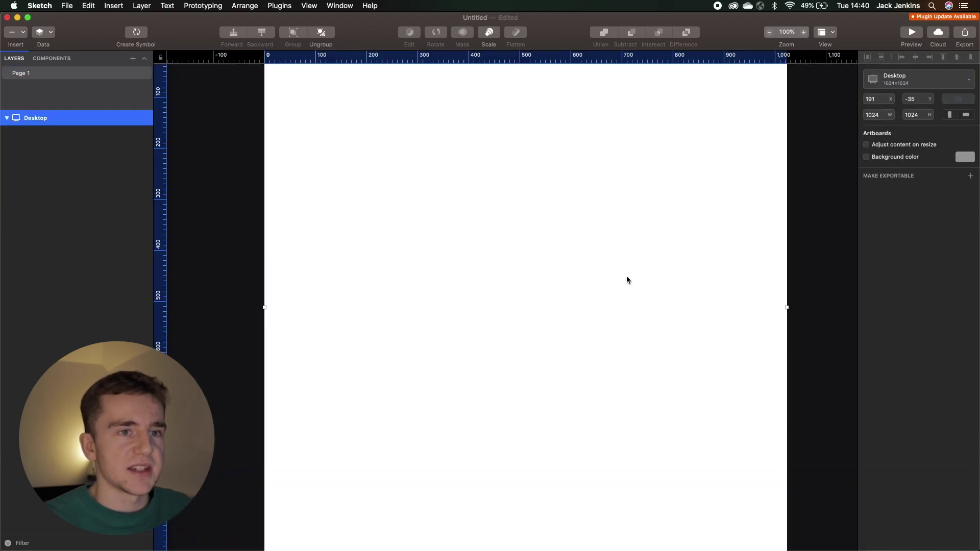
{"action": "left_click", "coordinate": [837, 218]}
Step: Draw a grey 319×319 rectangle square on the Desktop artboard
{"action": "left_click", "coordinate": [12, 32]}
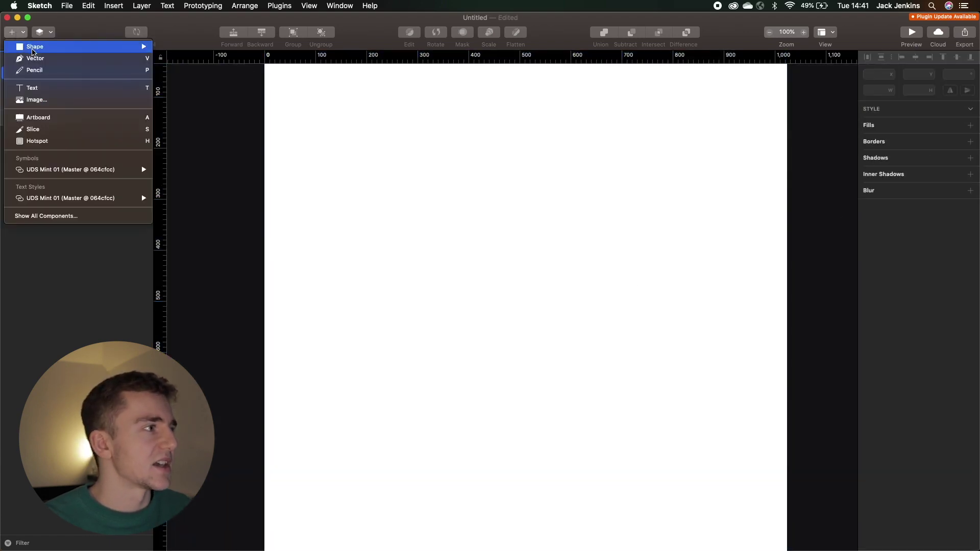
{"action": "left_click", "coordinate": [188, 46]}
{"action": "left_click_drag", "start_coordinate": [422, 175], "coordinate": [585, 339]}
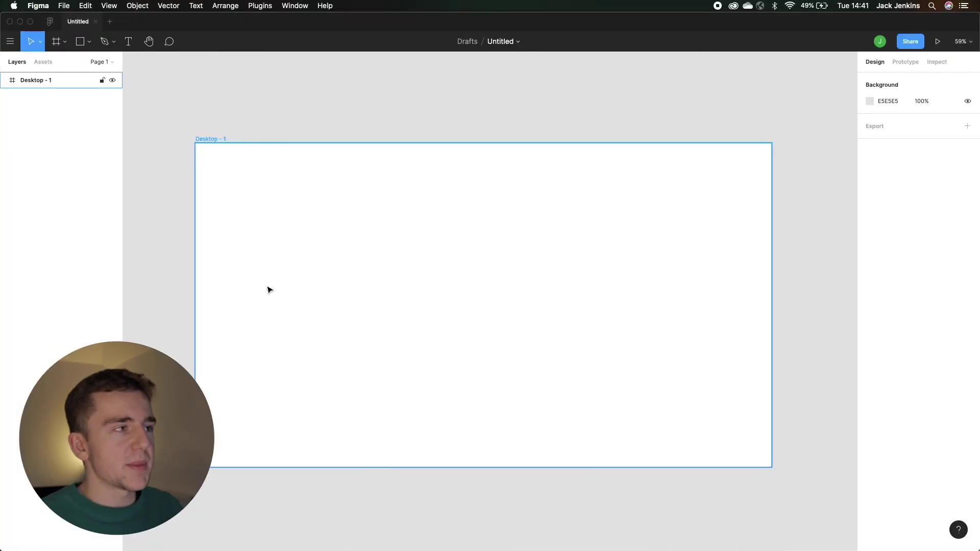
Step: Deselect Desktop - 1 and browse Figma's Frame, Shape and Pen tool dropdowns
{"action": "left_click", "coordinate": [70, 176]}
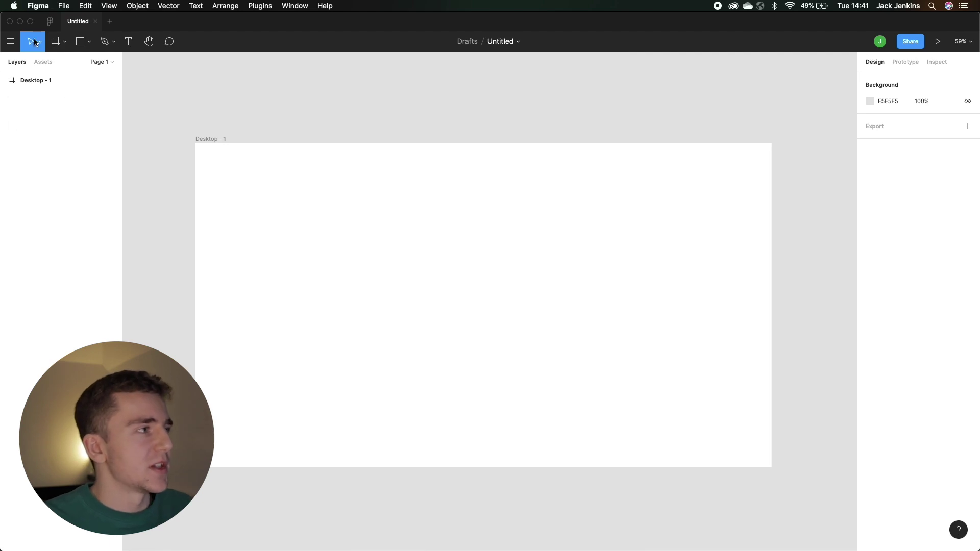
{"action": "left_click", "coordinate": [64, 45]}
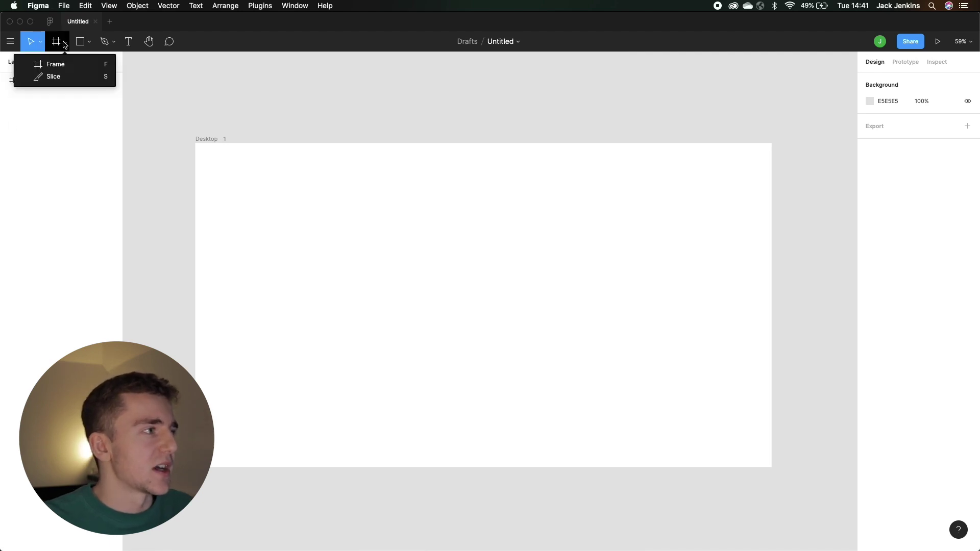
{"action": "left_click", "coordinate": [91, 46]}
{"action": "left_click", "coordinate": [91, 46]}
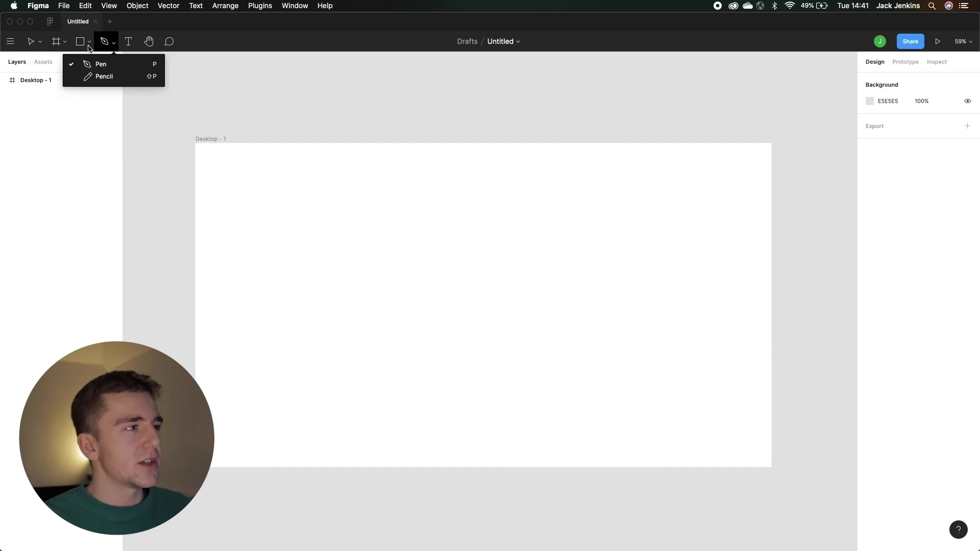
{"action": "left_click", "coordinate": [85, 47]}
{"action": "left_click", "coordinate": [91, 45]}
Step: Select the Frame tool from Figma's Frame and Slice options
{"action": "left_click", "coordinate": [64, 45]}
{"action": "left_click", "coordinate": [64, 45]}
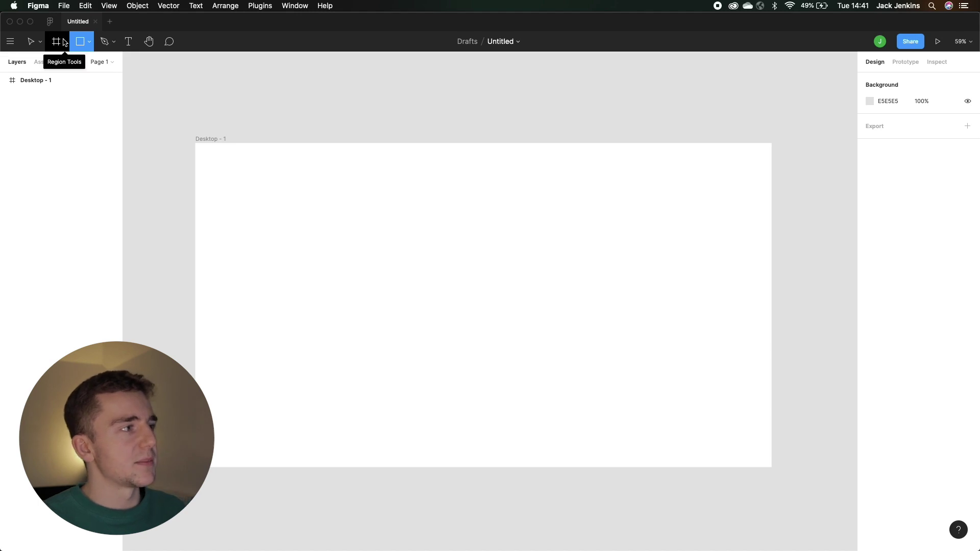
{"action": "left_click", "coordinate": [65, 43]}
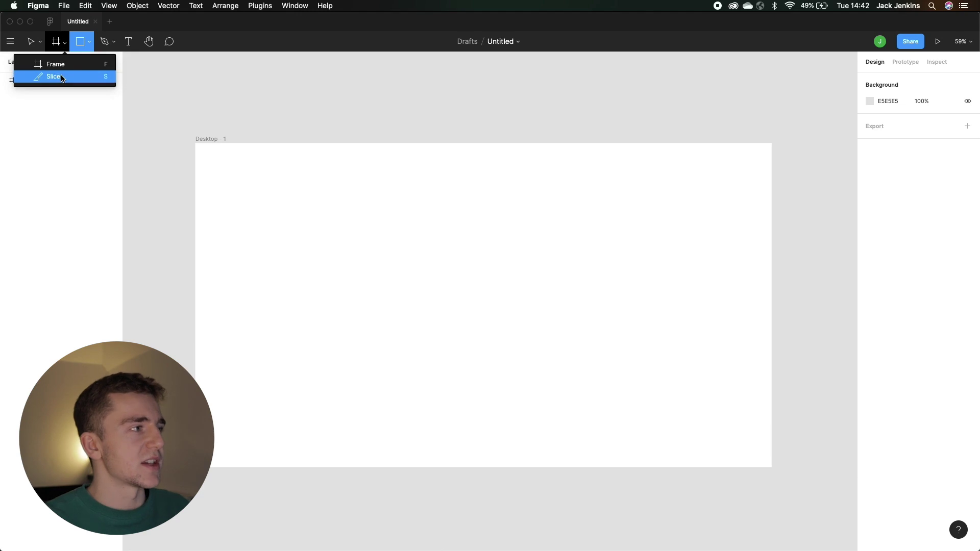
{"action": "left_click", "coordinate": [57, 46]}
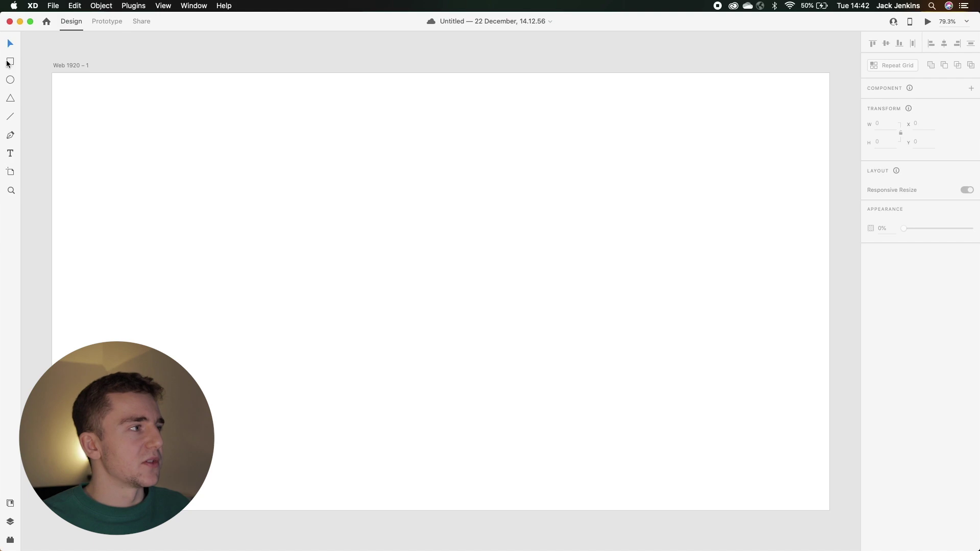
Step: Try XD's Ellipse and Text tools, then view Layers, Assets and the empty Plugins panel
{"action": "left_click", "coordinate": [10, 80]}
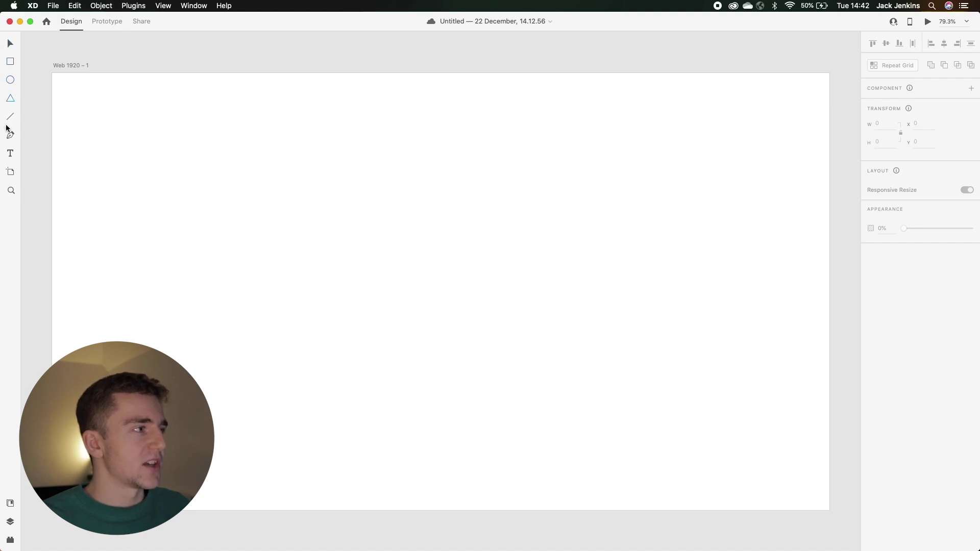
{"action": "left_click", "coordinate": [10, 153]}
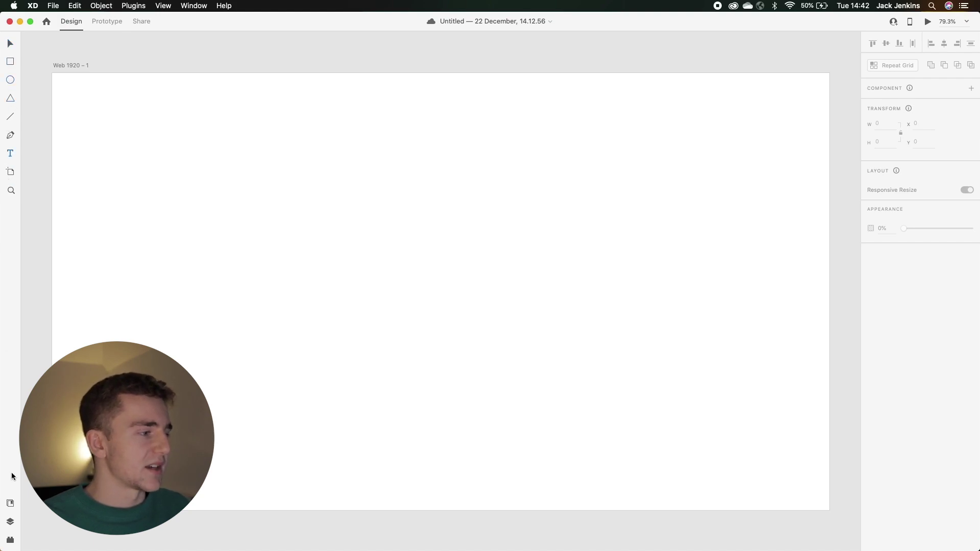
{"action": "left_click", "coordinate": [9, 525]}
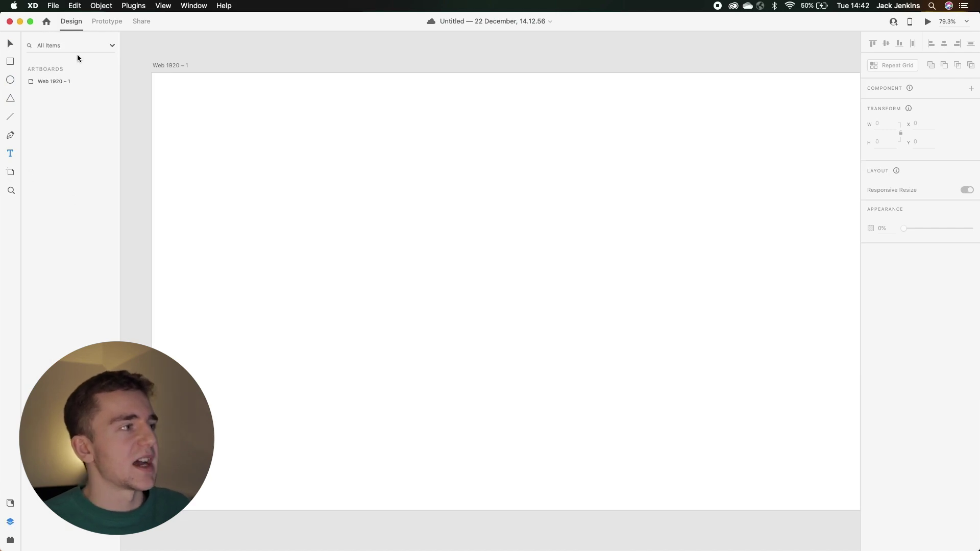
{"action": "left_click", "coordinate": [10, 503]}
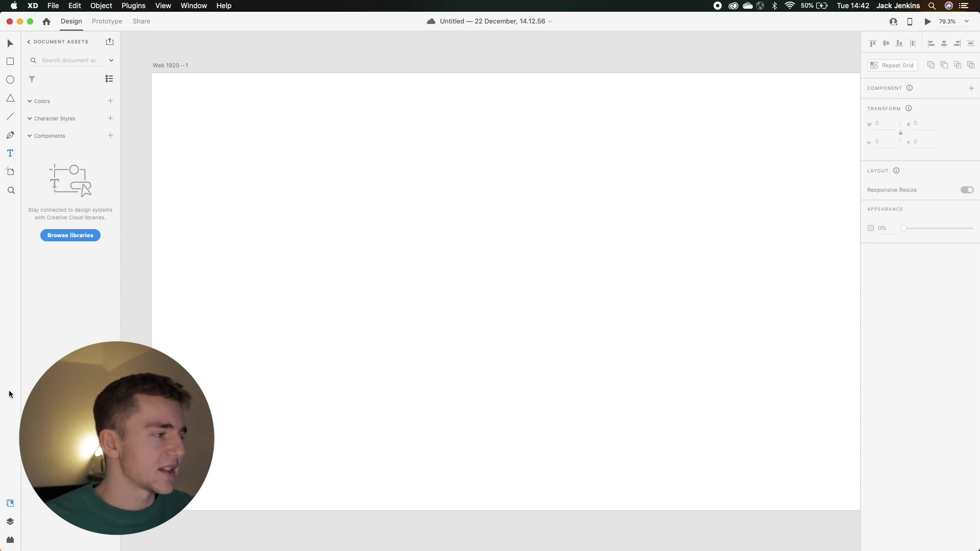
{"action": "left_click", "coordinate": [11, 540]}
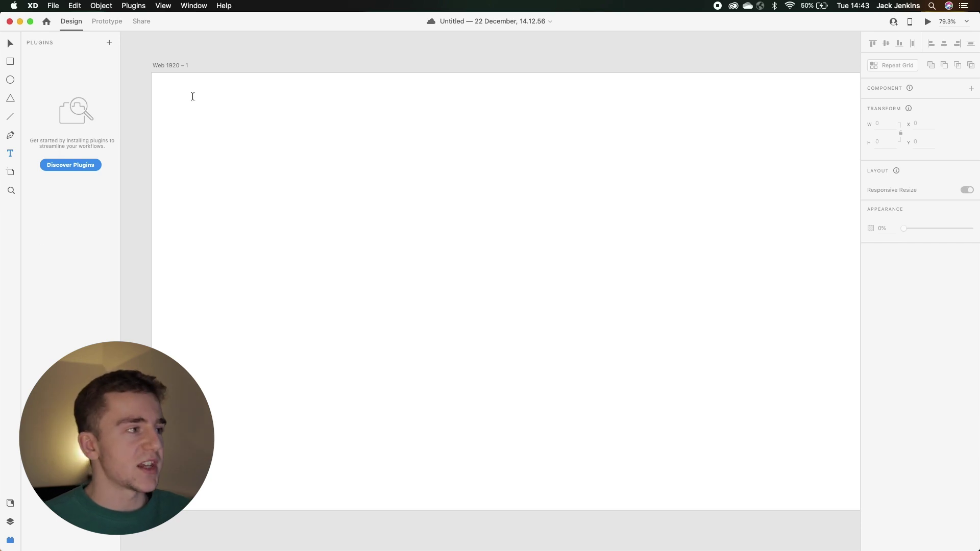
Step: Open Discover Plugins in Adobe XD to browse installable plugins
{"action": "left_click", "coordinate": [82, 166]}
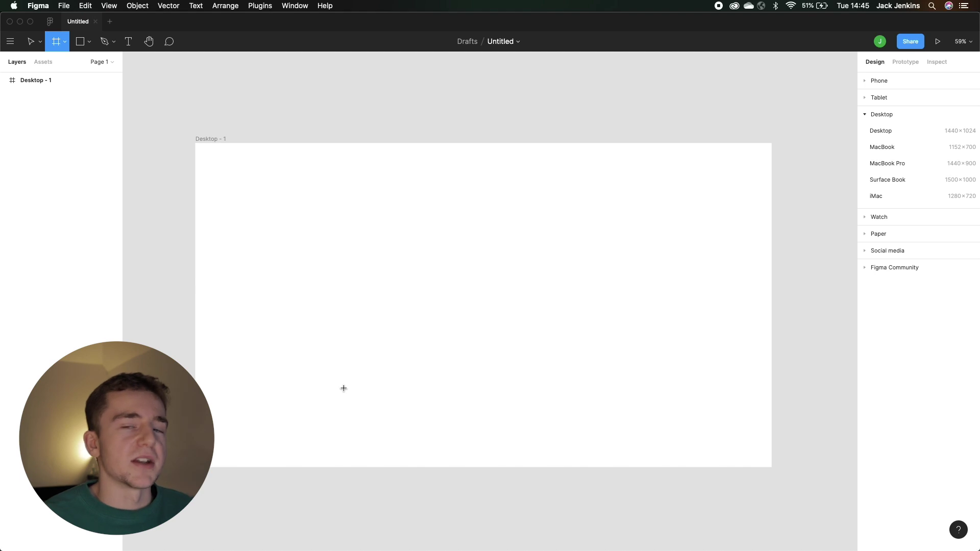
Step: Open the Untitled Figma file in the browser, then return to the Figma desktop app
{"action": "key", "text": "ctrl+Up"}
{"action": "left_click", "coordinate": [170, 142]}
{"action": "left_click", "coordinate": [160, 164]}
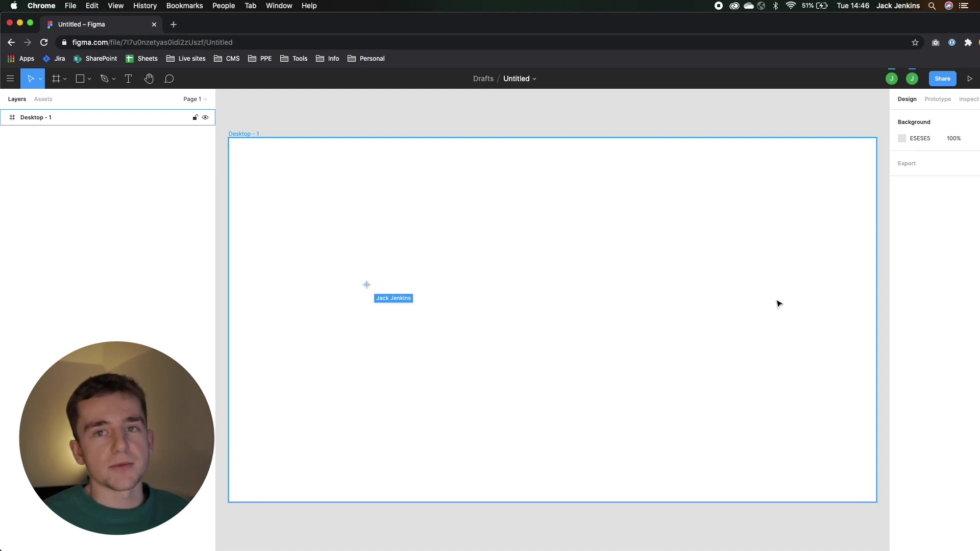
{"action": "key", "text": "ctrl+Up"}
{"action": "left_click", "coordinate": [713, 163]}
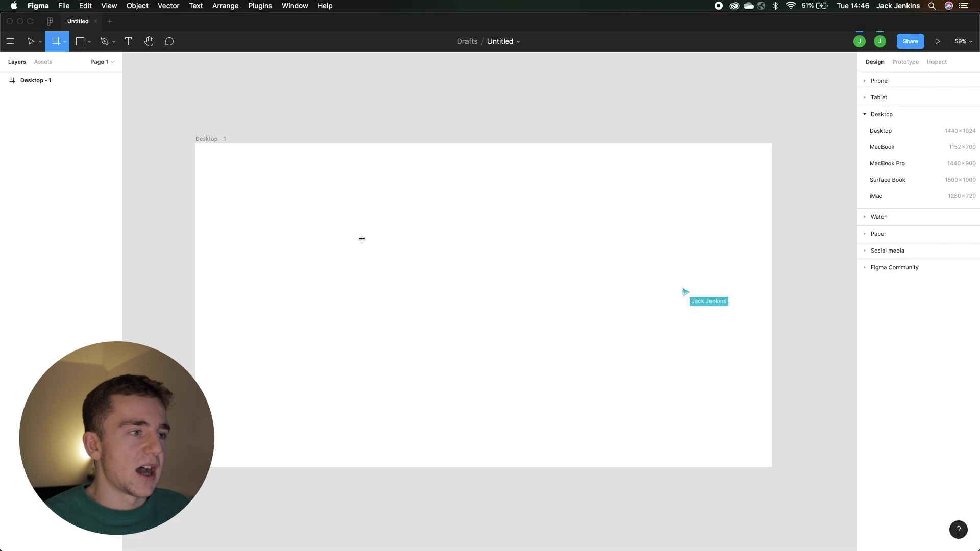
Step: Draw a square inside Desktop - 1 and delete the leftover Frame 1
{"action": "left_click_drag", "start_coordinate": [359, 235], "coordinate": [498, 318]}
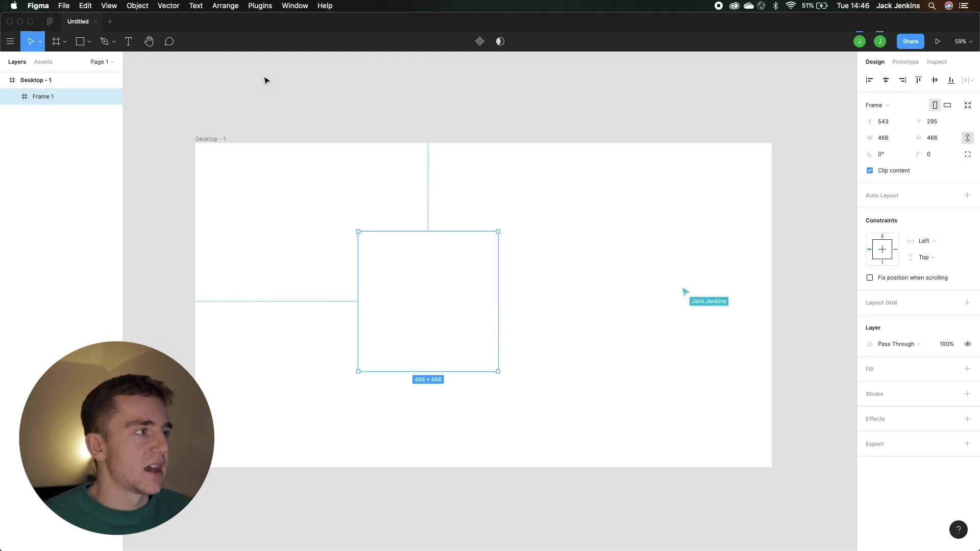
{"action": "key", "text": "Delete"}
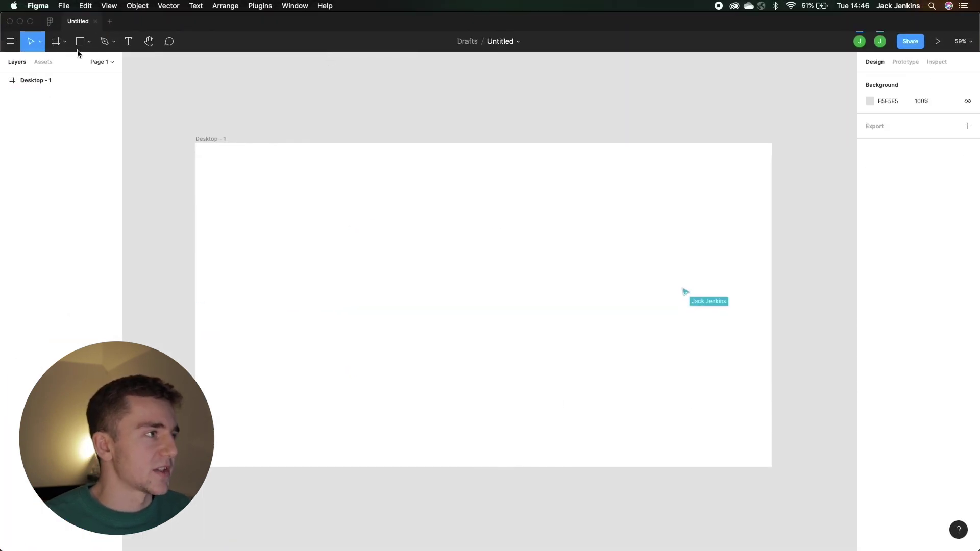
{"action": "left_click", "coordinate": [79, 45]}
Step: Draw the large grey square, then place a 100×100 Rectangle 2 near Desktop - 1's left edge
{"action": "left_click_drag", "start_coordinate": [405, 234], "coordinate": [524, 352]}
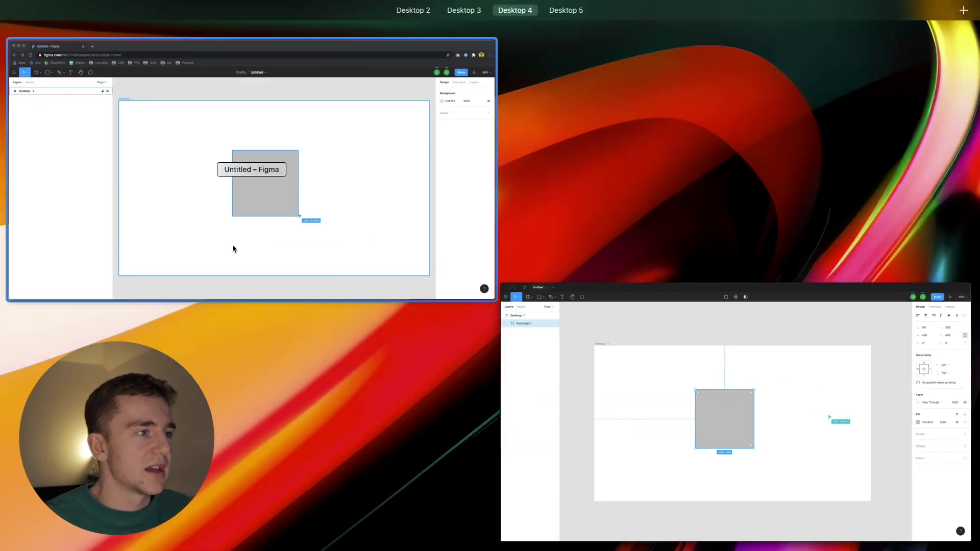
{"action": "left_click", "coordinate": [233, 248]}
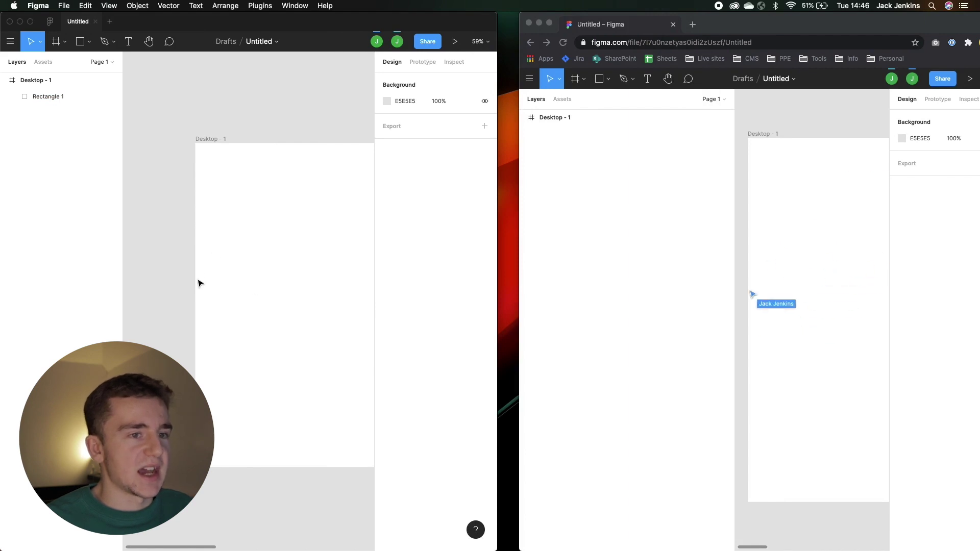
{"action": "left_click", "coordinate": [80, 41]}
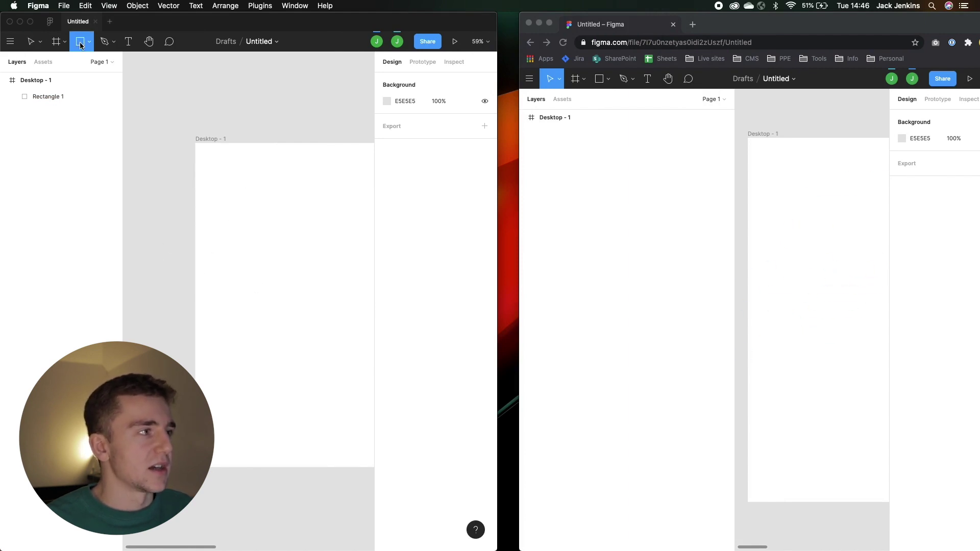
{"action": "left_click", "coordinate": [216, 215]}
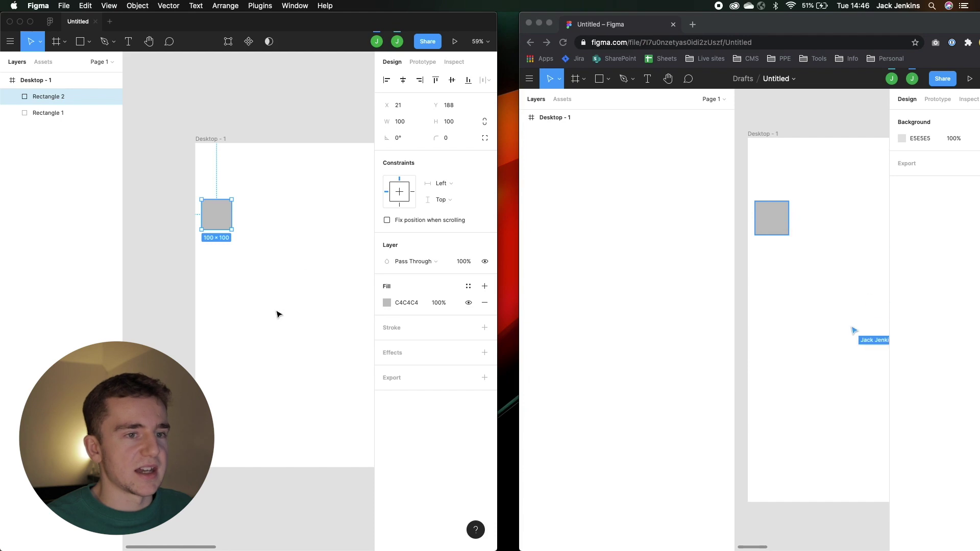
{"action": "left_click", "coordinate": [260, 334]}
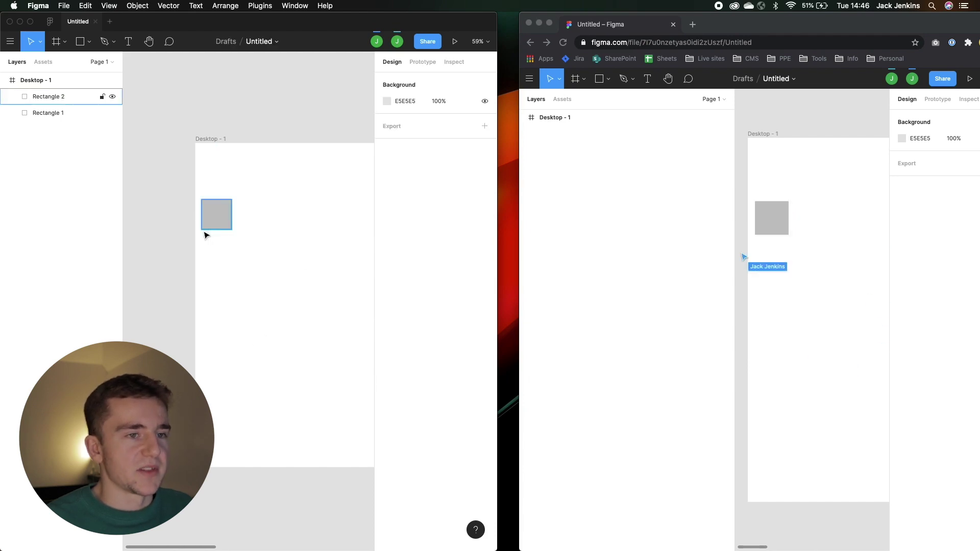
{"action": "mouse_move", "coordinate": [208, 220]}
{"action": "left_mouse_down"}
{"action": "mouse_move", "coordinate": [247, 265]}
{"action": "mouse_move", "coordinate": [224, 296]}
{"action": "left_mouse_up"}
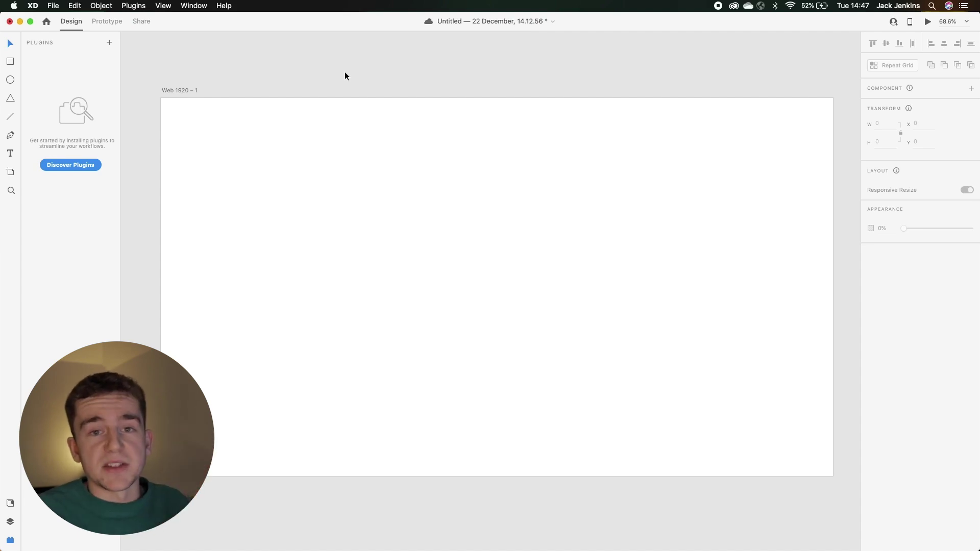
Step: Select the Web 1920 – 1 artboard and switch to the Sketch workspace
{"action": "key", "text": "super+a"}
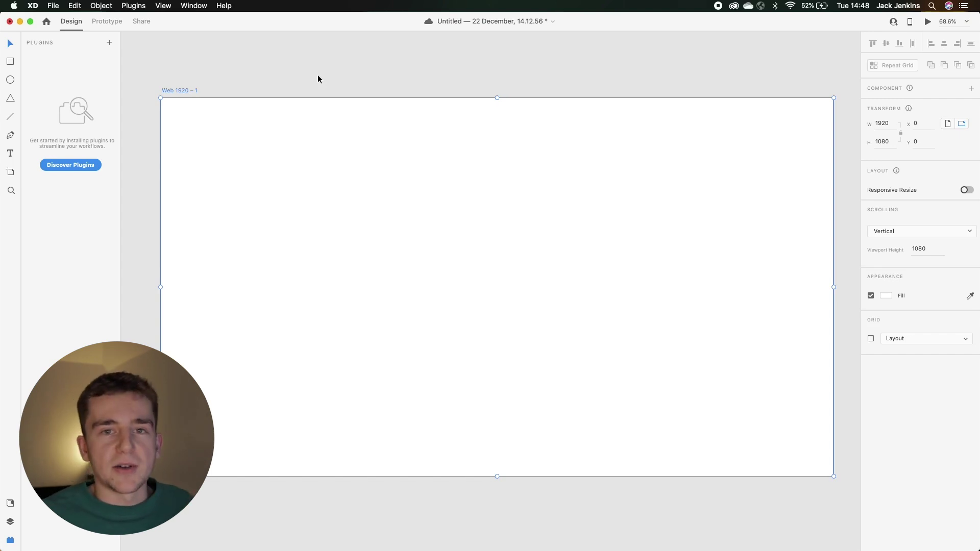
{"action": "key", "text": "ctrl+Left"}
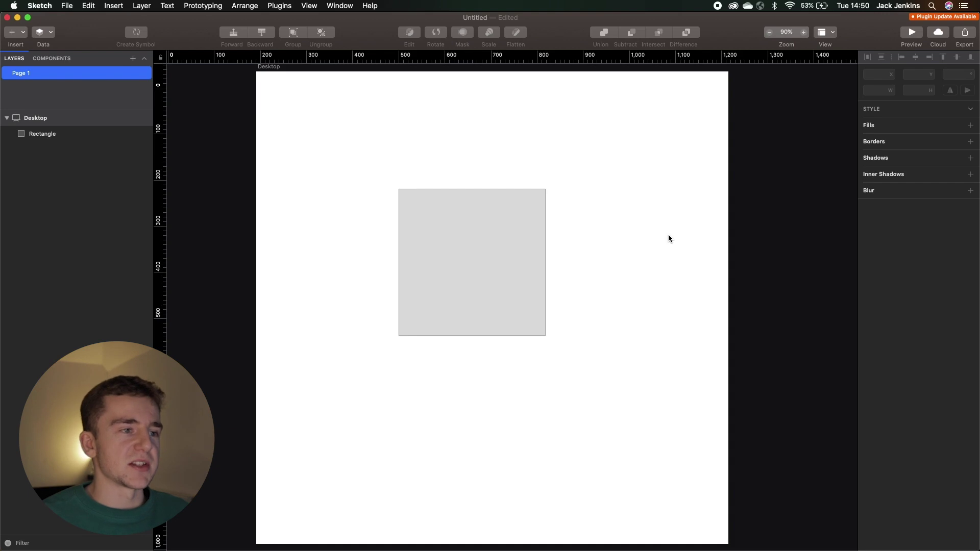
Step: Move the grey rectangle down-left and add a prototype link aimed at the Desktop artboard
{"action": "left_click_drag", "start_coordinate": [489, 269], "coordinate": [404, 292]}
{"action": "left_click", "coordinate": [602, 270]}
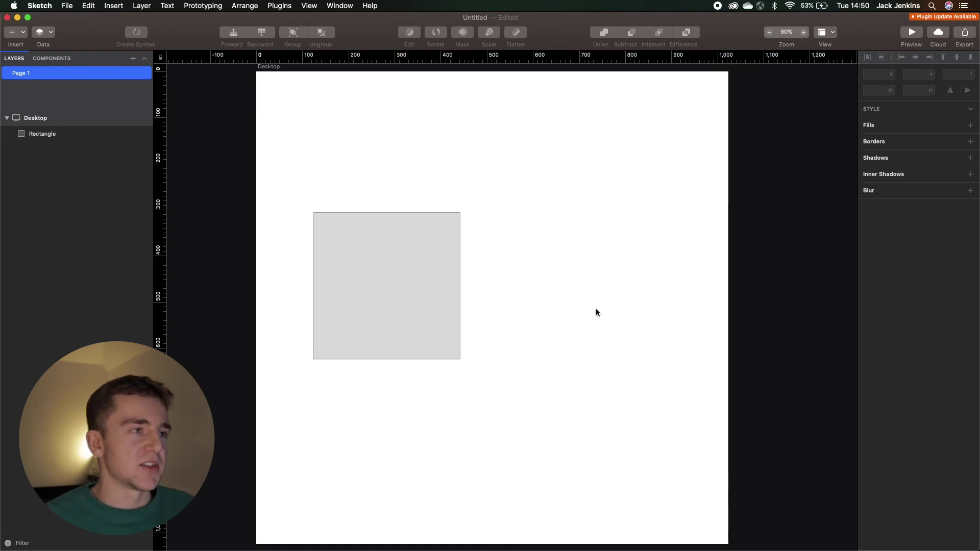
{"action": "left_click", "coordinate": [438, 250]}
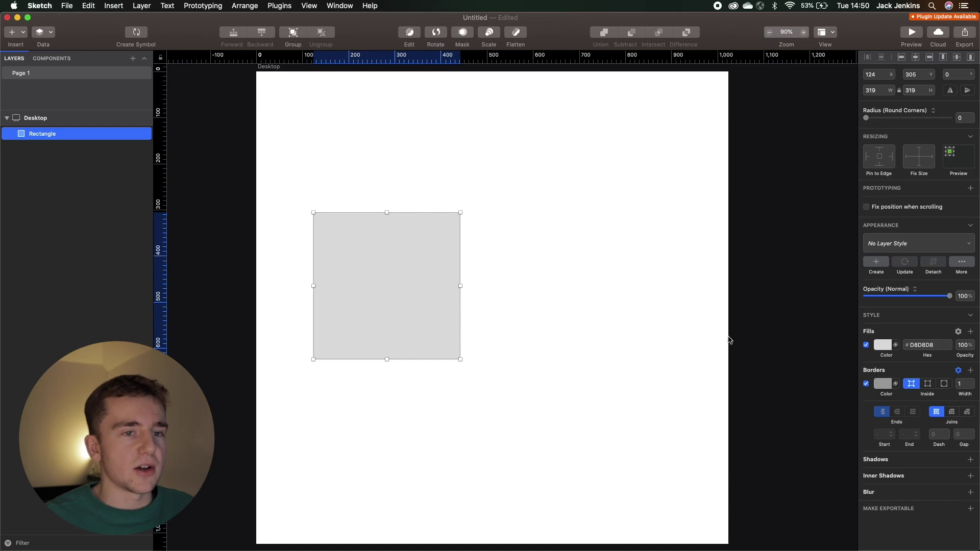
{"action": "left_click", "coordinate": [970, 188]}
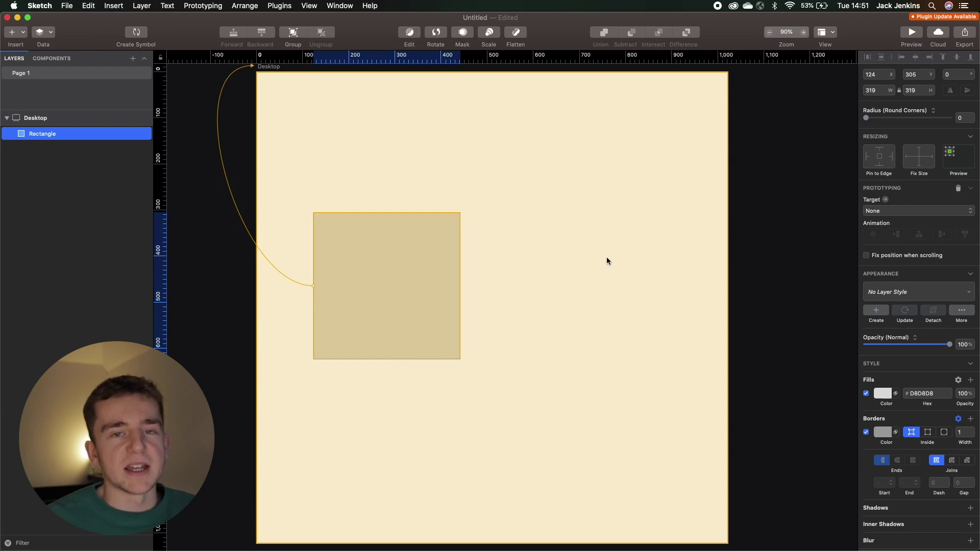
{"action": "left_click_drag", "start_coordinate": [606, 257], "coordinate": [918, 234]}
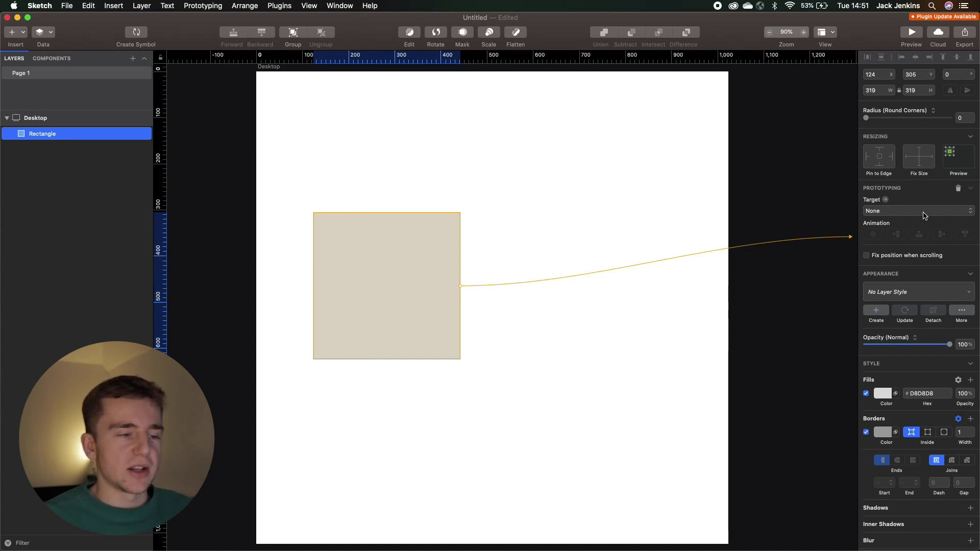
{"action": "mouse_move", "coordinate": [924, 216]}
{"action": "left_mouse_down"}
{"action": "mouse_move", "coordinate": [799, 270]}
{"action": "mouse_move", "coordinate": [628, 248]}
{"action": "left_mouse_up"}
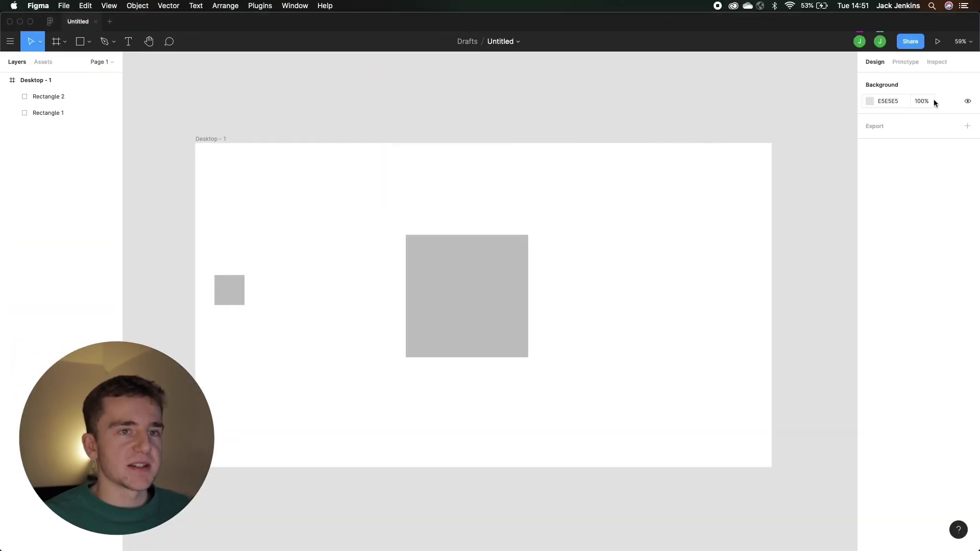
Step: In Figma's Prototype tab, connect Rectangle 2 to the large square
{"action": "left_click", "coordinate": [903, 61]}
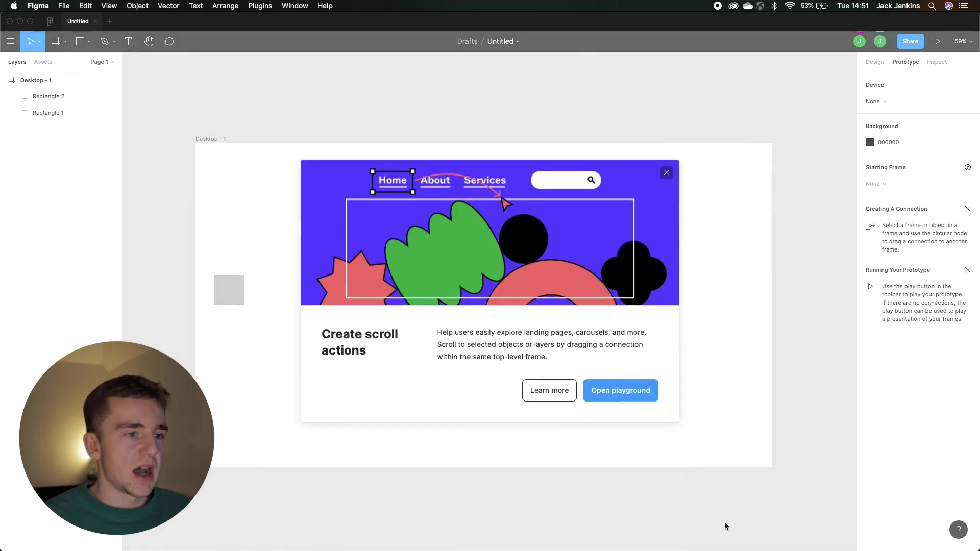
{"action": "left_click", "coordinate": [666, 173]}
{"action": "mouse_move", "coordinate": [229, 289]}
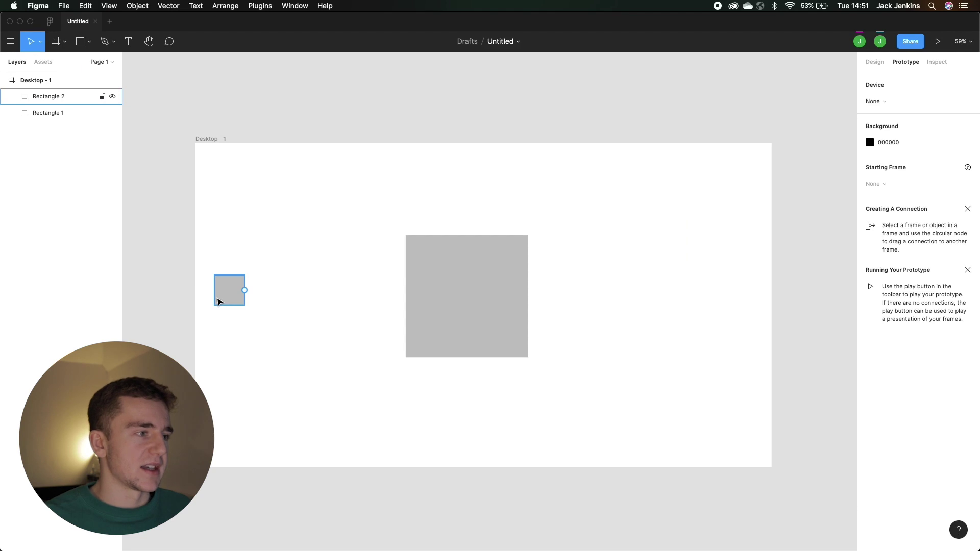
{"action": "left_click", "coordinate": [218, 301]}
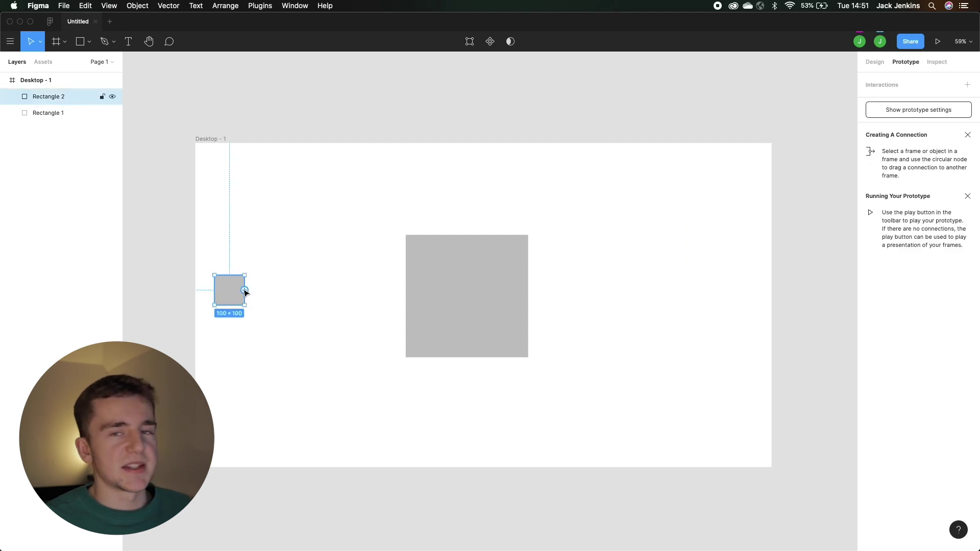
{"action": "left_click_drag", "start_coordinate": [245, 291], "coordinate": [446, 293]}
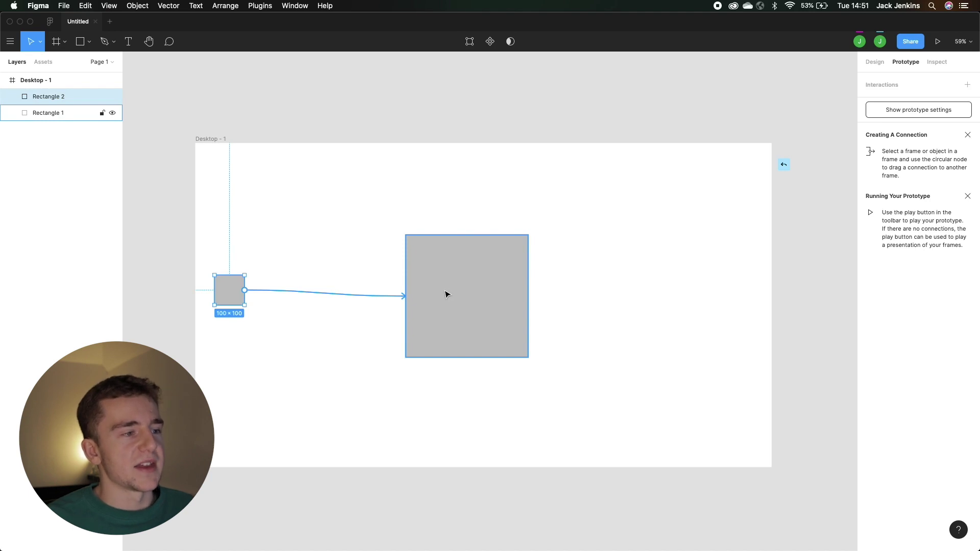
Step: Keep the On click trigger and set the interaction's action to None
{"action": "left_click", "coordinate": [780, 126]}
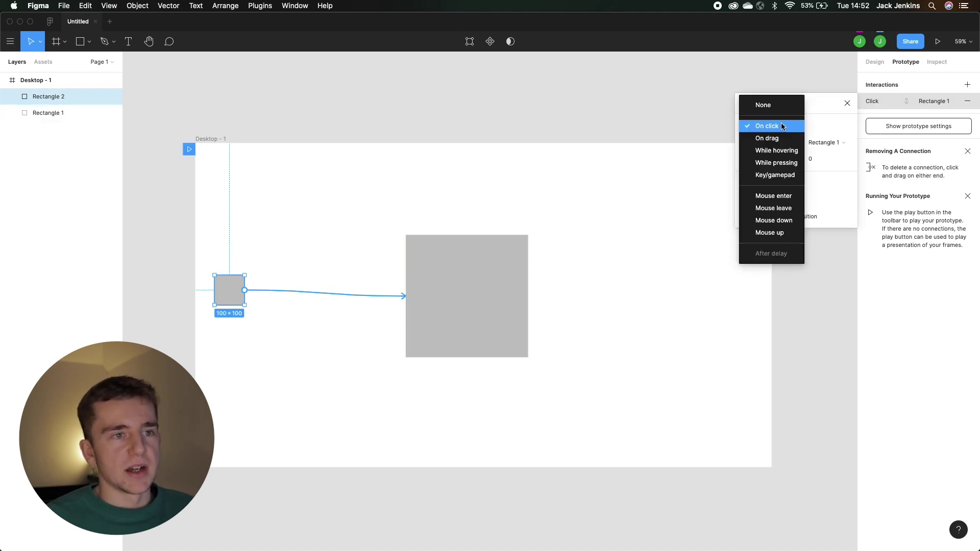
{"action": "left_click", "coordinate": [827, 131]}
{"action": "left_click", "coordinate": [779, 149]}
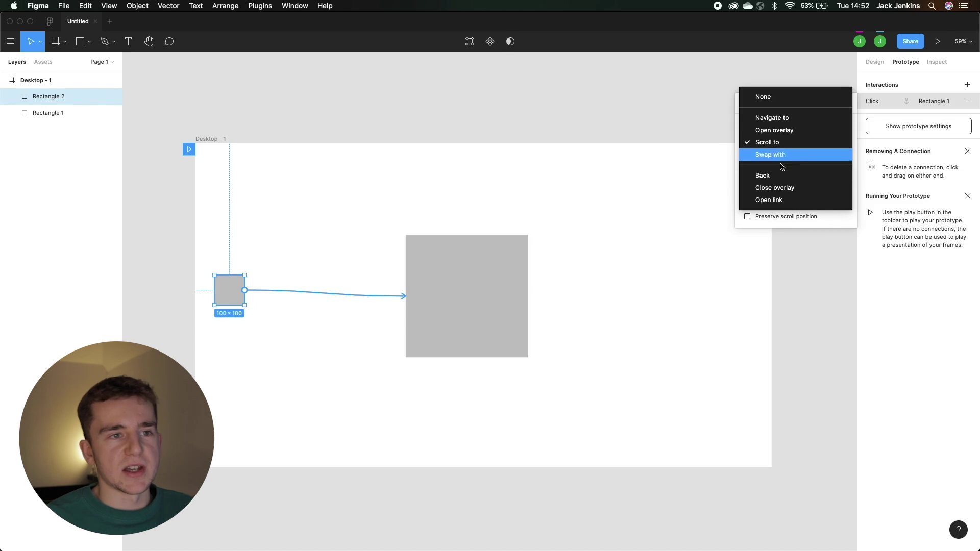
{"action": "left_click", "coordinate": [778, 97]}
{"action": "left_click", "coordinate": [824, 144]}
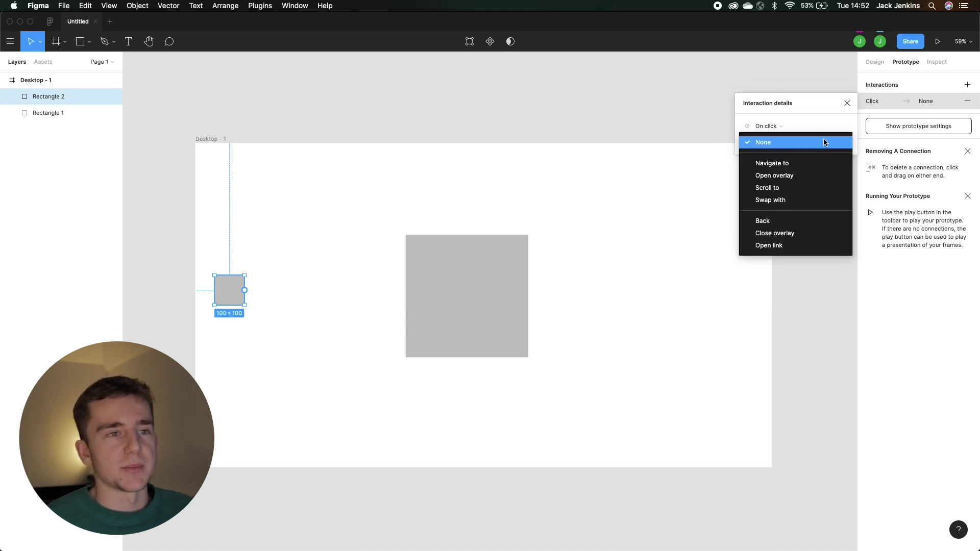
{"action": "left_click", "coordinate": [586, 265]}
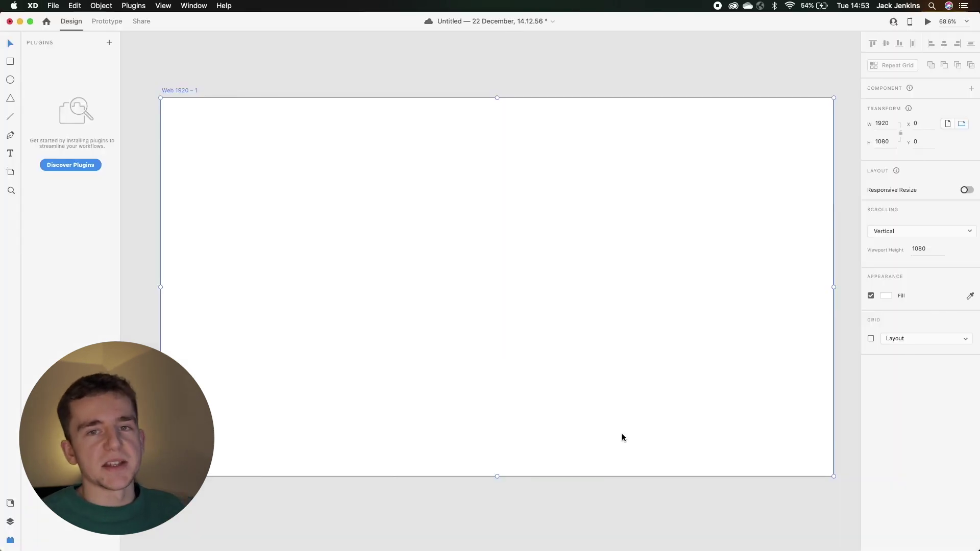
Step: Draw a 349×349 square near the centre of the Adobe XD artboard
{"action": "left_click", "coordinate": [602, 71]}
{"action": "left_click", "coordinate": [109, 22]}
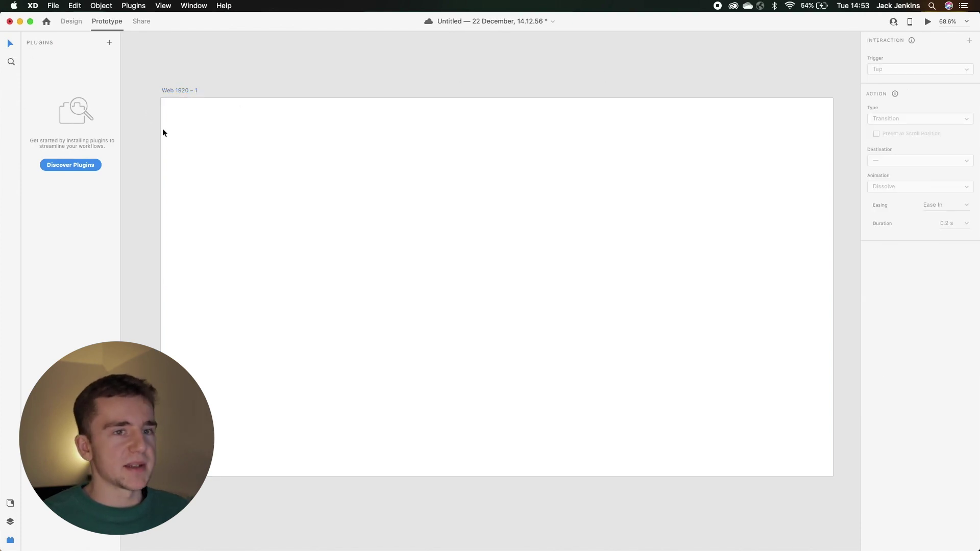
{"action": "key", "text": "ctrl+Tab"}
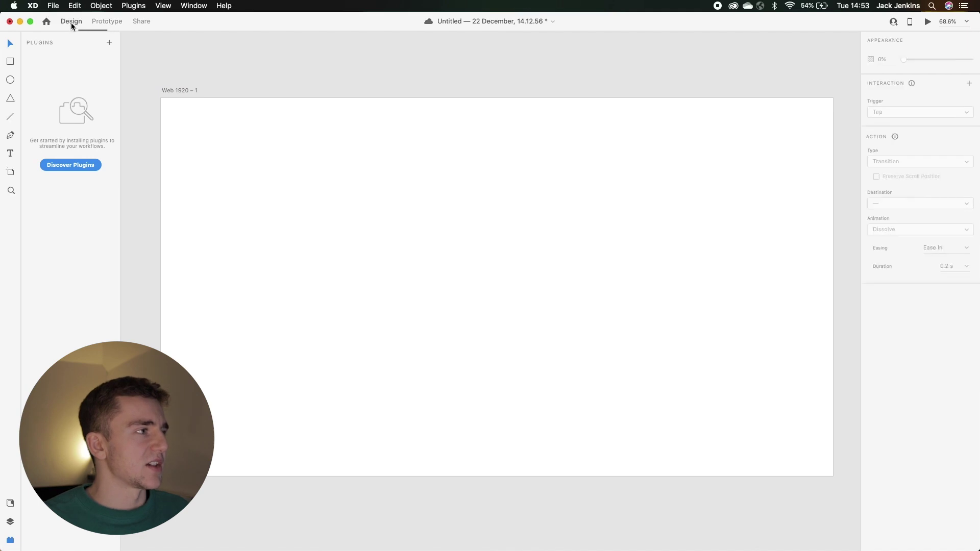
{"action": "left_click_drag", "start_coordinate": [466, 204], "coordinate": [588, 325]}
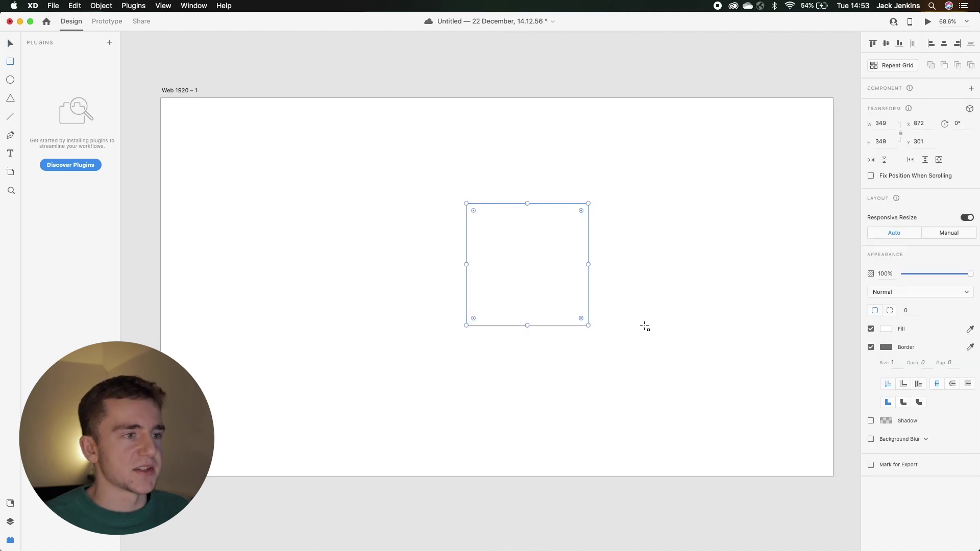
Step: Give the square's tap interaction an Audio Playback action with no audio file chosen
{"action": "left_click", "coordinate": [107, 20]}
{"action": "left_click", "coordinate": [589, 264]}
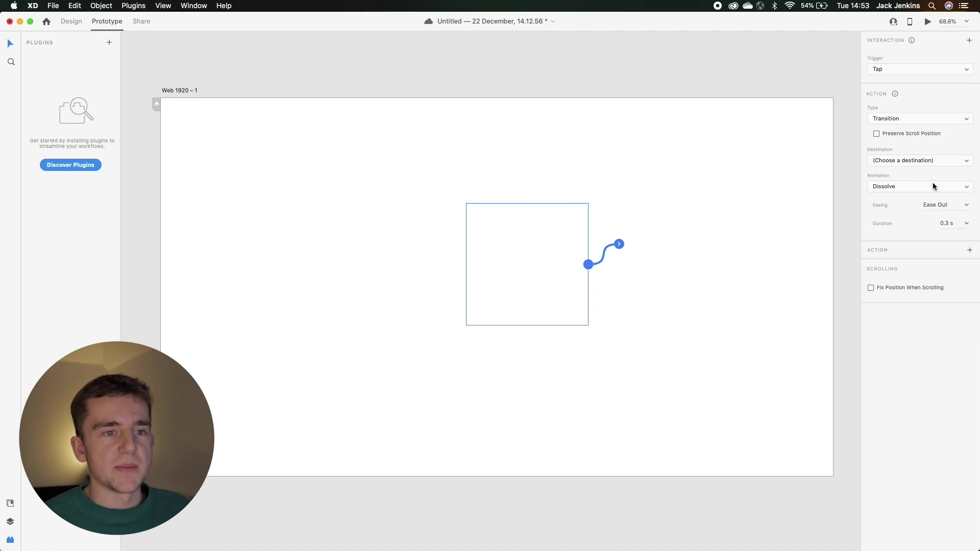
{"action": "left_click", "coordinate": [969, 250]}
{"action": "left_click", "coordinate": [936, 284]}
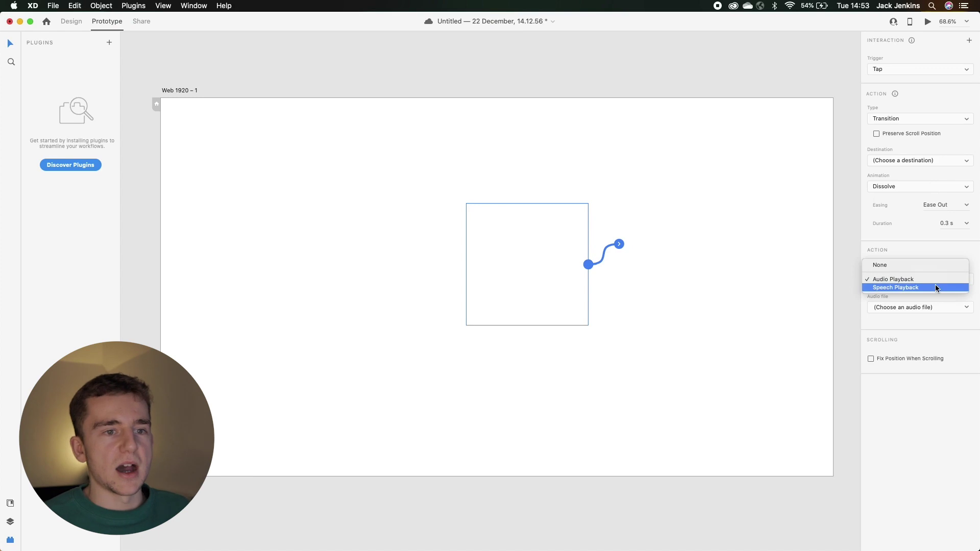
{"action": "left_click", "coordinate": [918, 279]}
{"action": "left_click", "coordinate": [918, 307]}
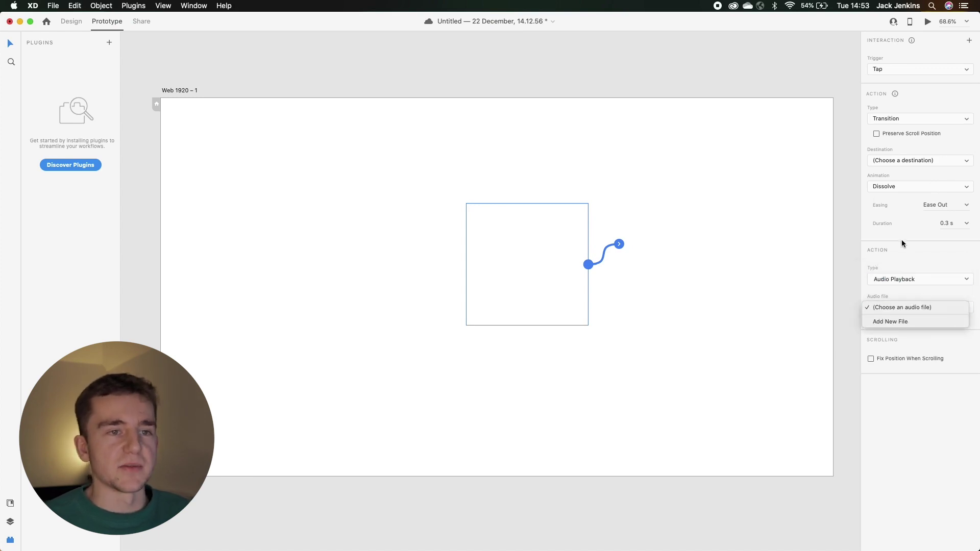
{"action": "left_click", "coordinate": [901, 259]}
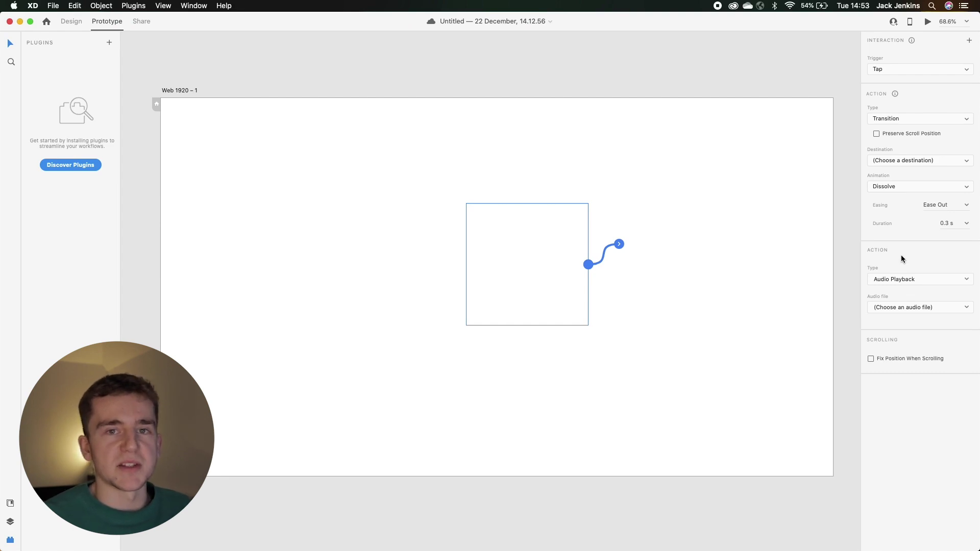
{"action": "left_click", "coordinate": [689, 87]}
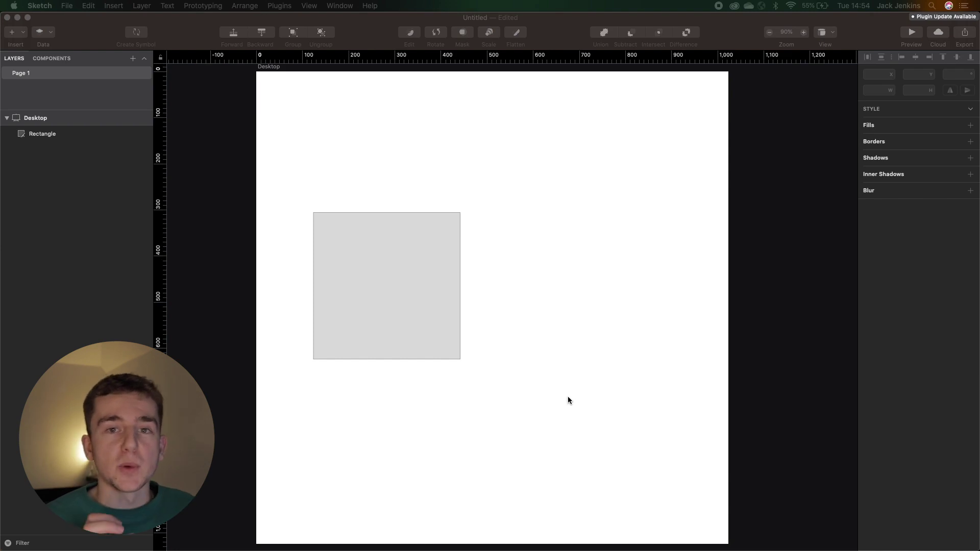
{"action": "left_click", "coordinate": [503, 335]}
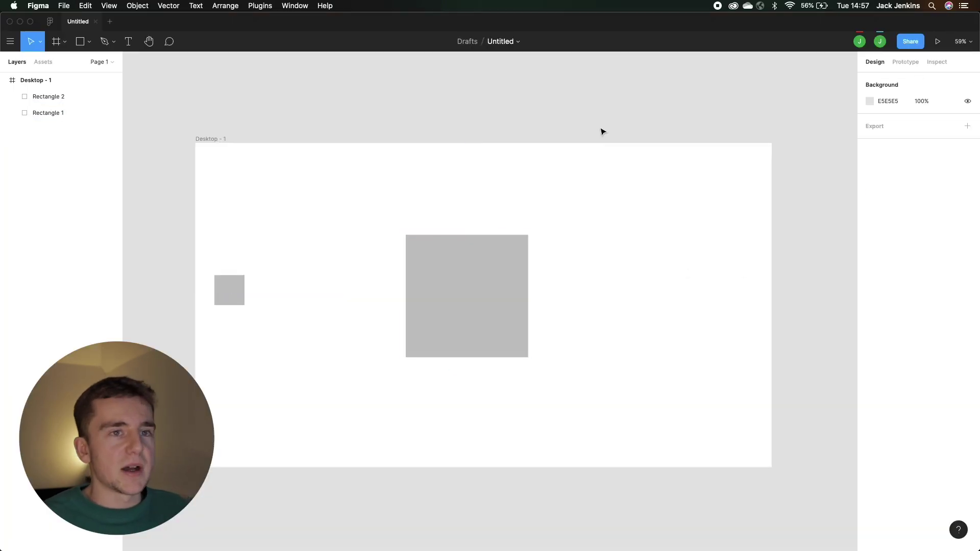
Step: Inspect Rectangle 1's specs in Figma, keeping the colour as Hex and reviewing its CSS
{"action": "left_click", "coordinate": [937, 65]}
{"action": "left_click", "coordinate": [470, 274]}
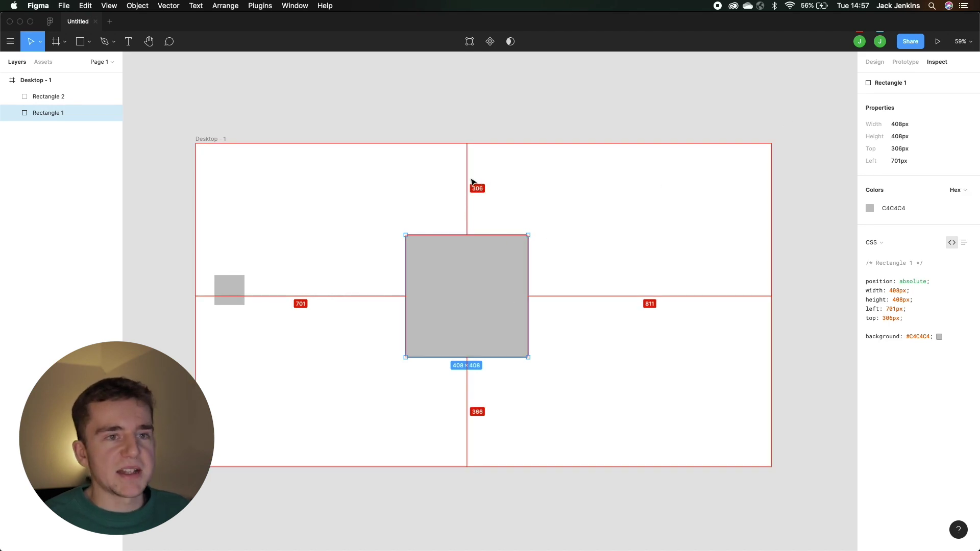
{"action": "mouse_move", "coordinate": [911, 208]}
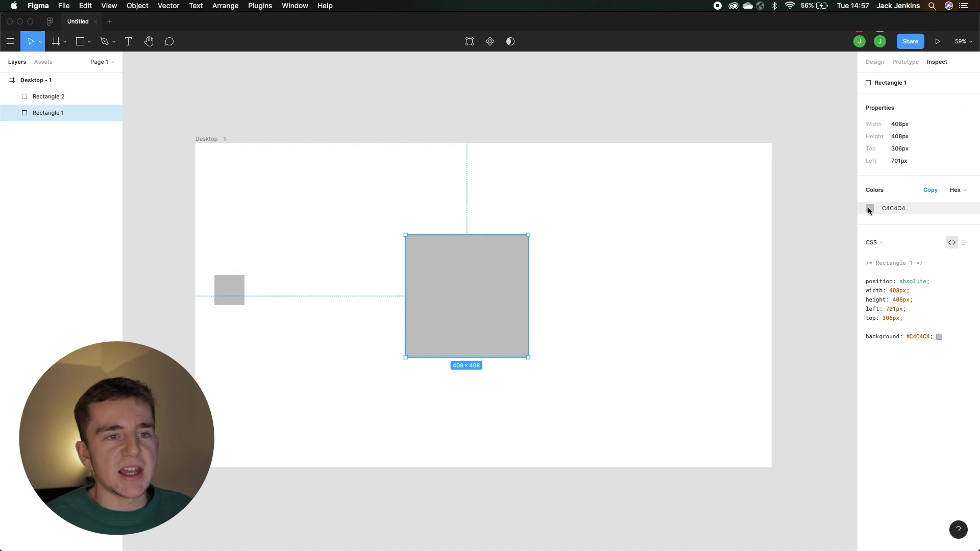
{"action": "left_click", "coordinate": [956, 190]}
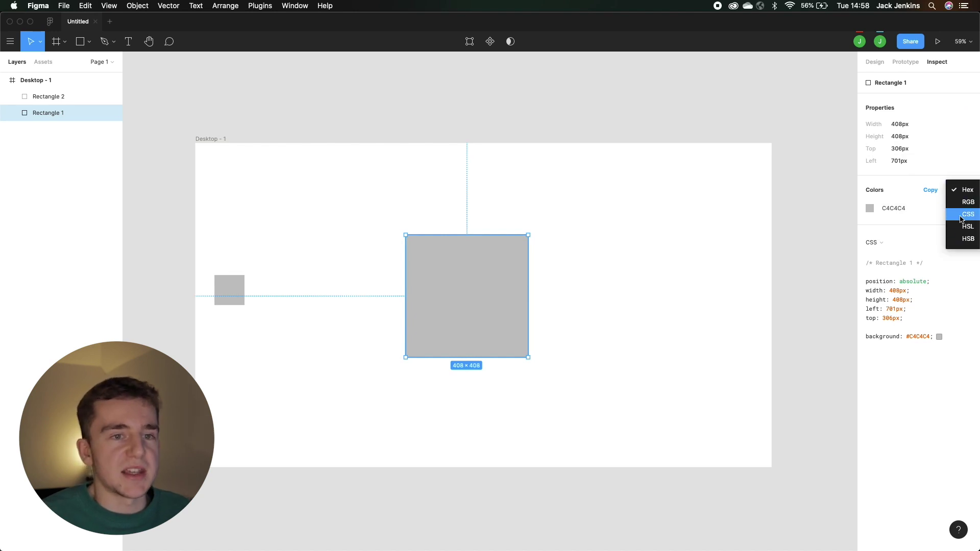
{"action": "left_click", "coordinate": [927, 322]}
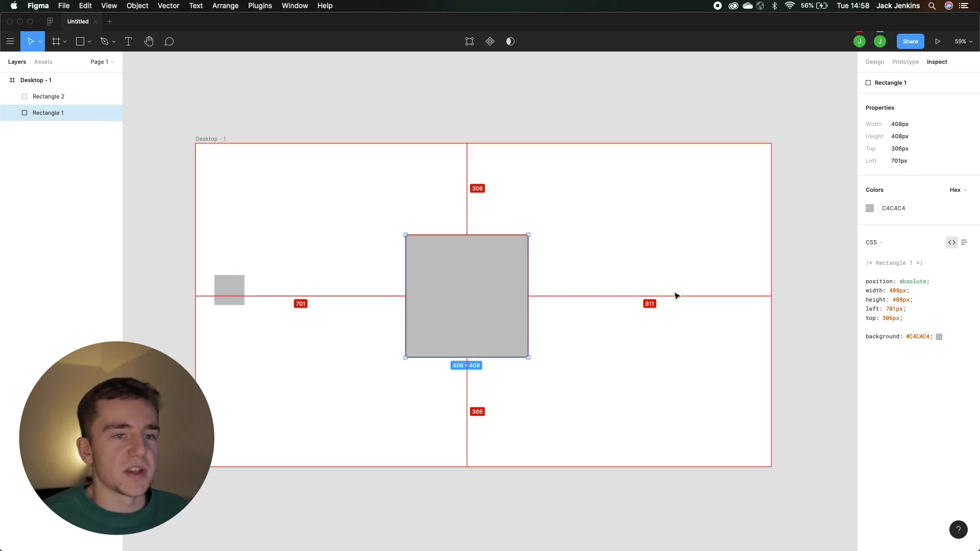
{"action": "left_click", "coordinate": [962, 262]}
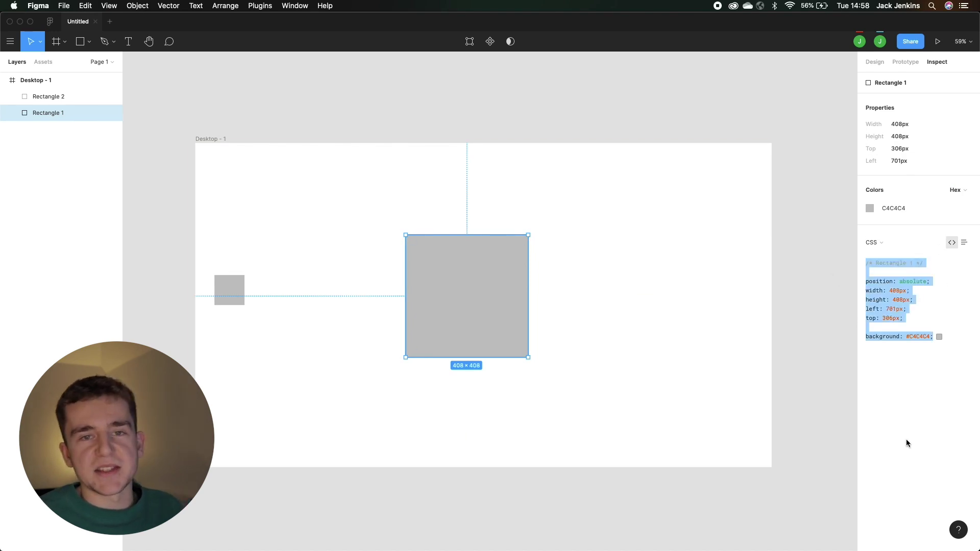
{"action": "left_click", "coordinate": [939, 328]}
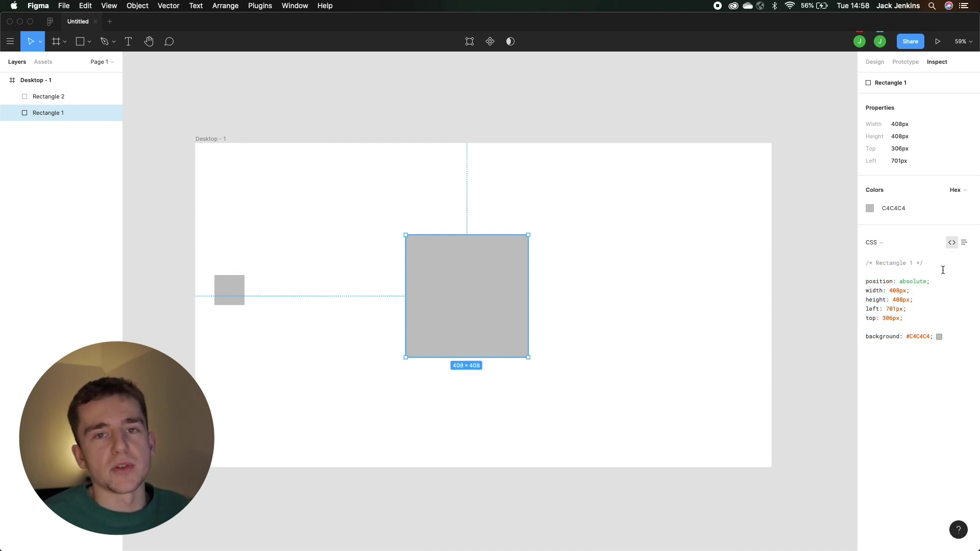
Step: Switch Rectangle 1's code output language to Android XML
{"action": "left_click", "coordinate": [874, 242]}
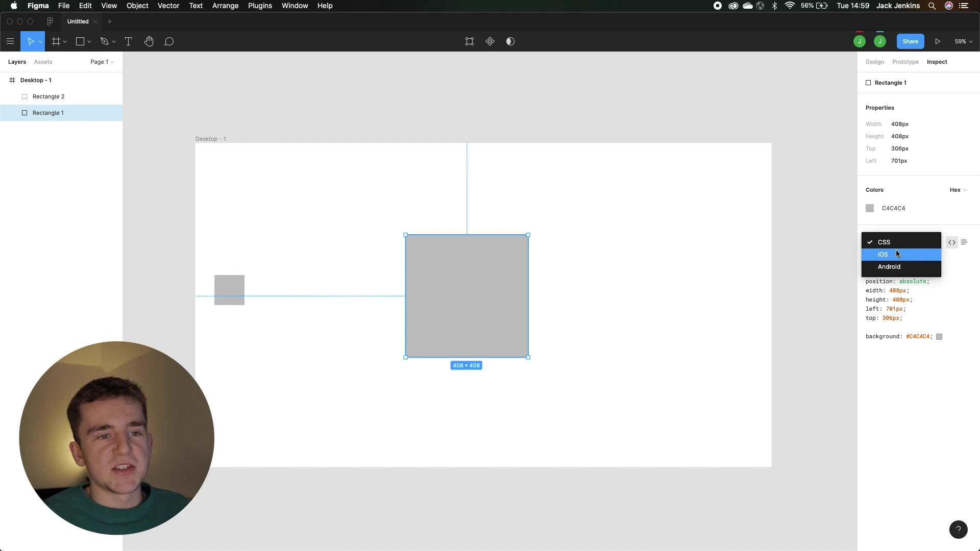
{"action": "left_click", "coordinate": [908, 255]}
{"action": "left_click", "coordinate": [880, 242]}
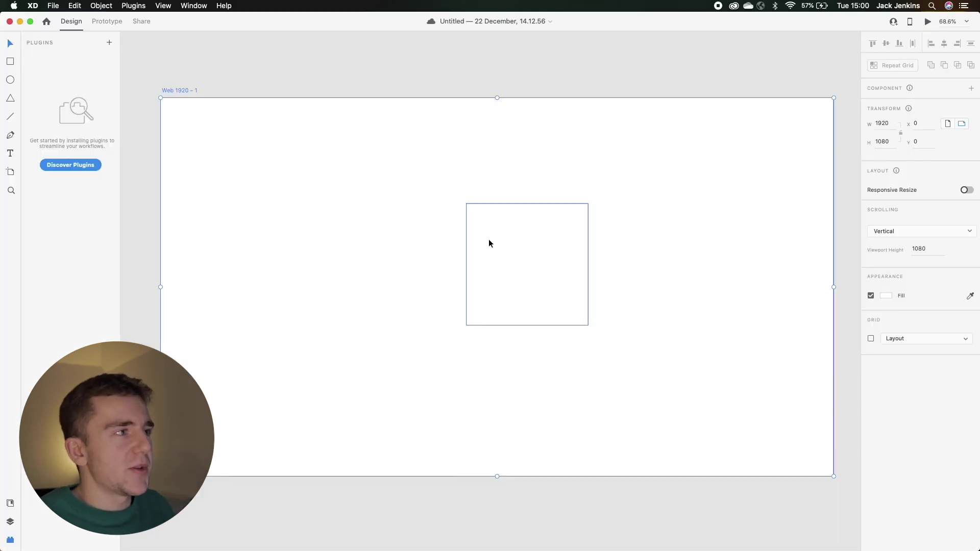
Step: Create a Development-view share link and inspect the artboard and square specs on the web page
{"action": "left_click", "coordinate": [135, 22]}
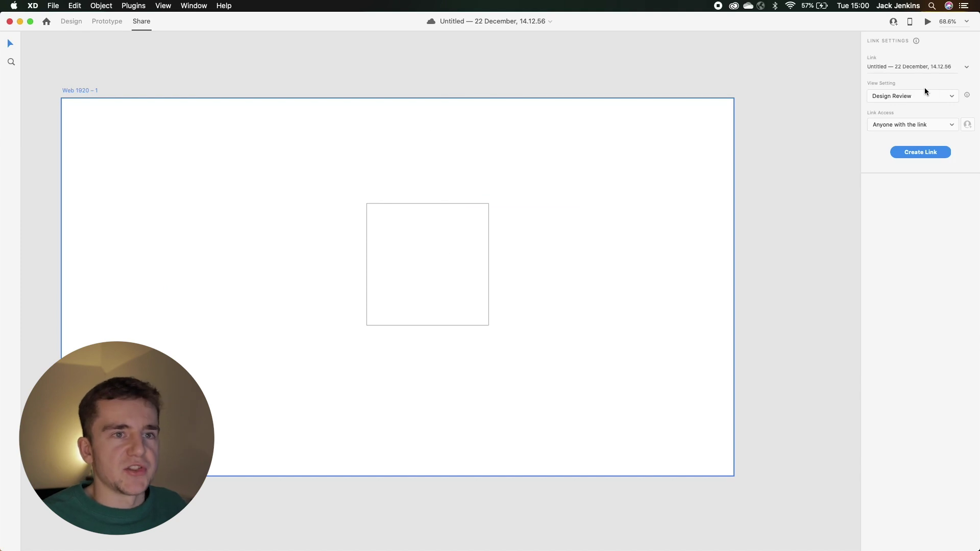
{"action": "left_click", "coordinate": [893, 95]}
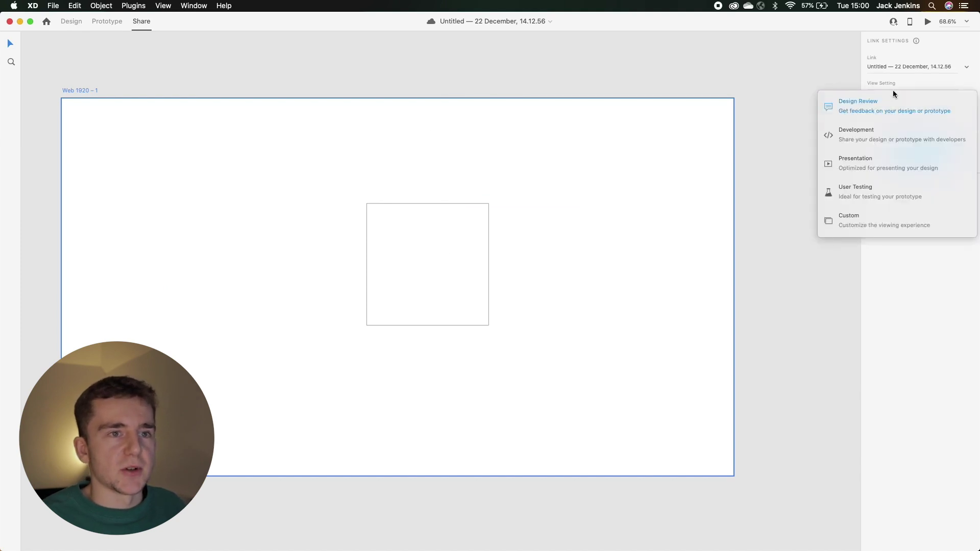
{"action": "left_click", "coordinate": [898, 139]}
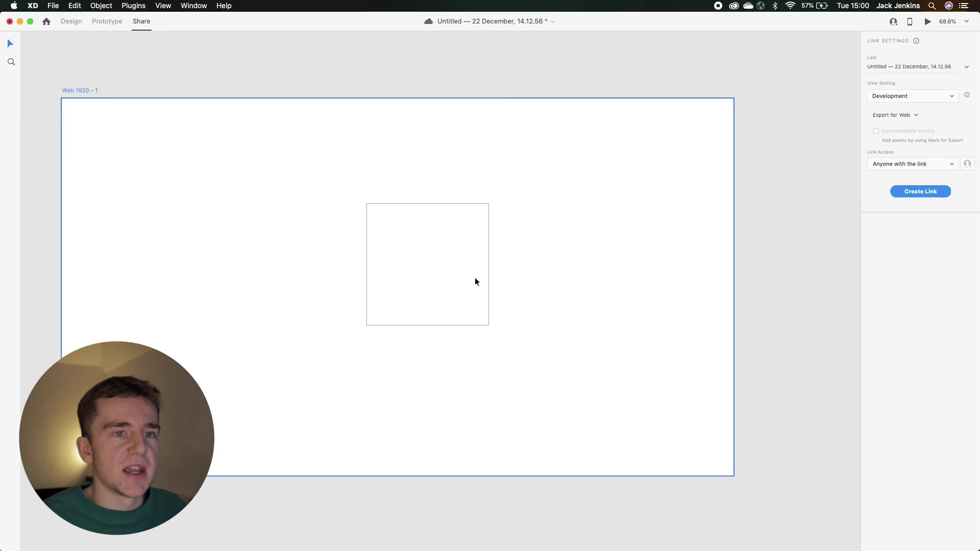
{"action": "left_click", "coordinate": [923, 192]}
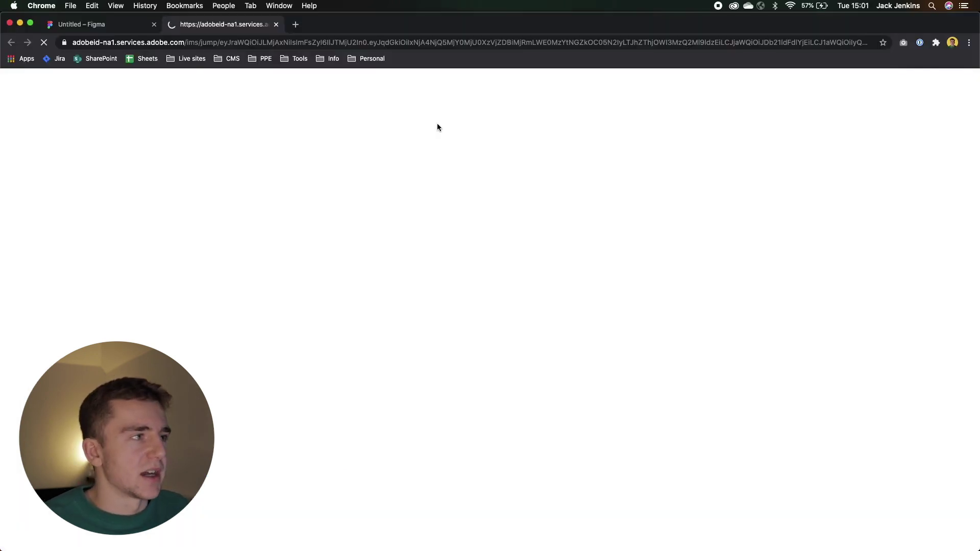
{"action": "left_click", "coordinate": [500, 287]}
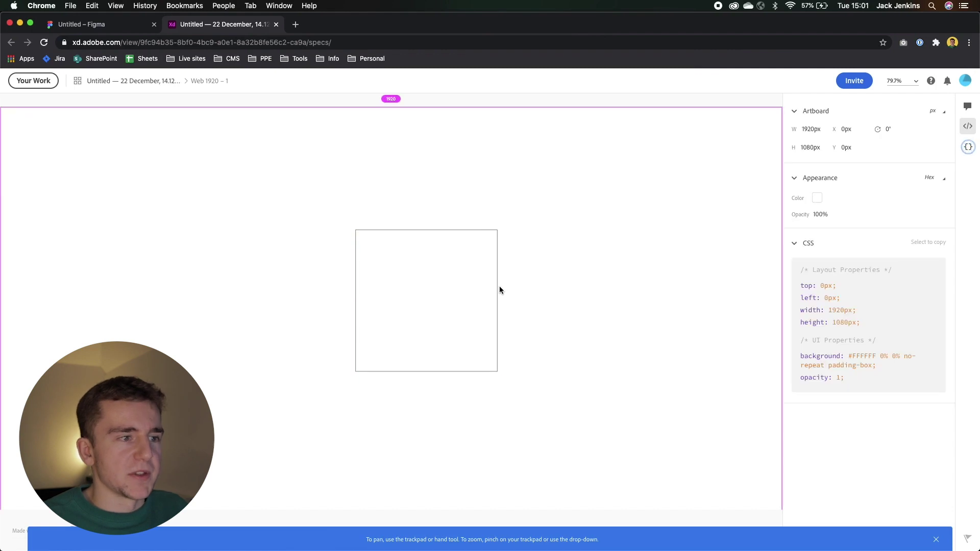
{"action": "left_click", "coordinate": [492, 293]}
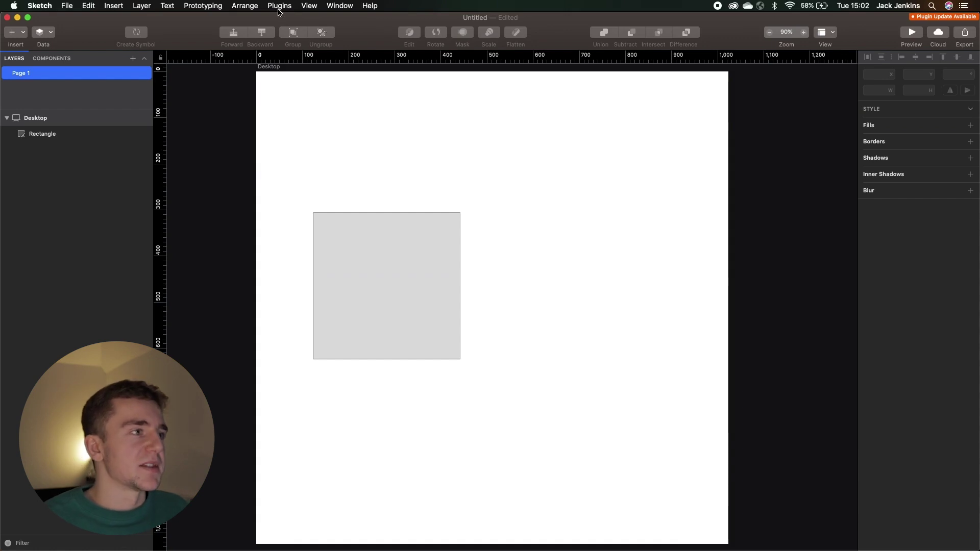
Step: Show Sketch's installed plugins via Manage Plugins, then go to Get Plugins online
{"action": "left_click", "coordinate": [279, 5]}
{"action": "left_click", "coordinate": [313, 73]}
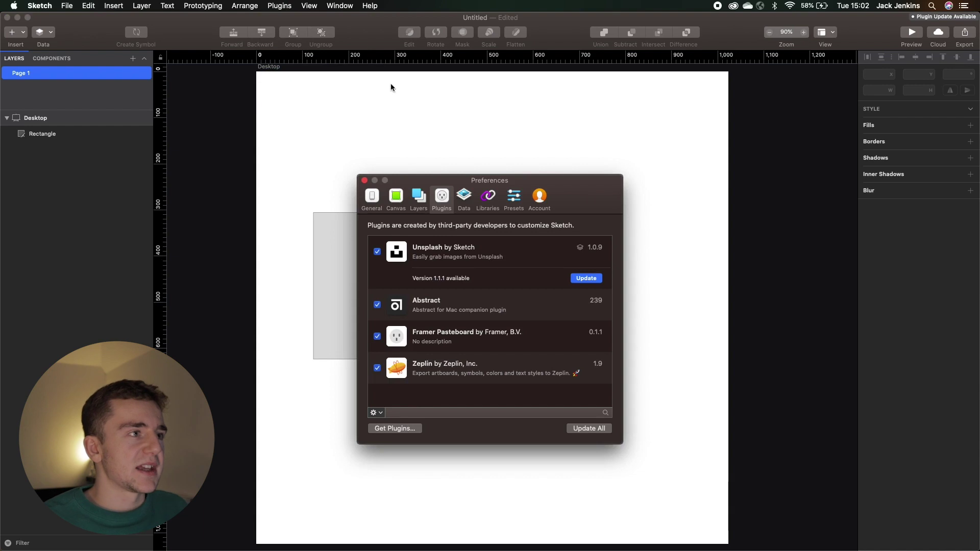
{"action": "left_click", "coordinate": [408, 431]}
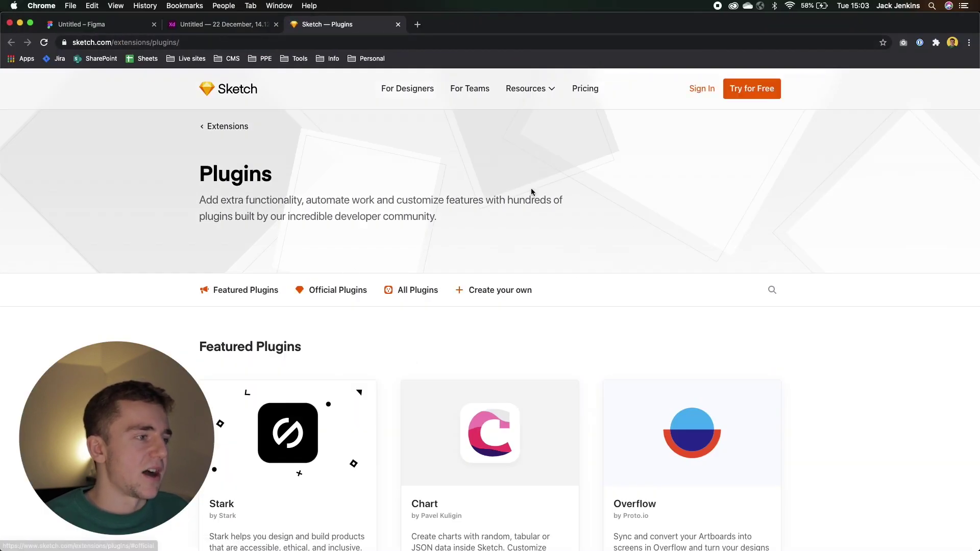
Step: Scroll down through the sketch.com plugins directory and back up
{"action": "scroll", "coordinate": [531, 188], "scroll_direction": "down", "scroll_amount": 5}
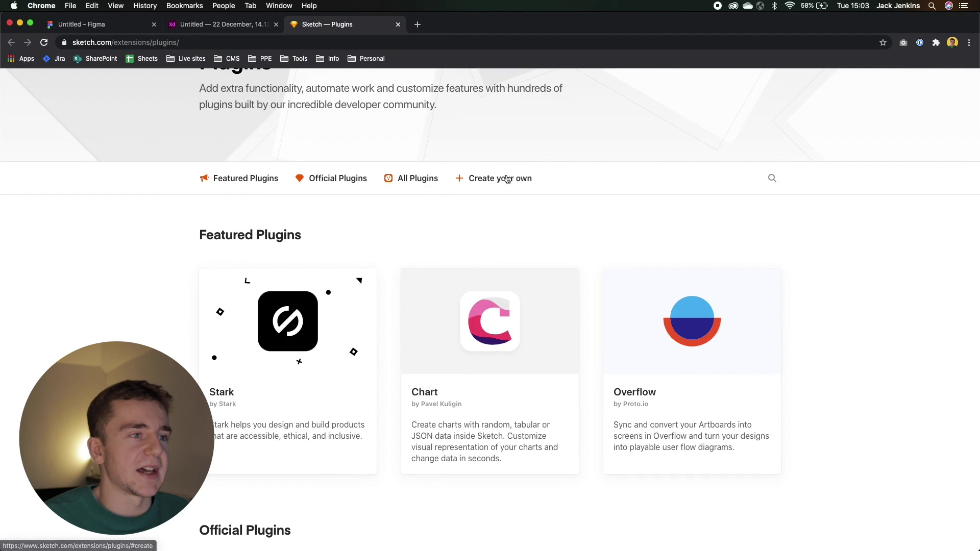
{"action": "scroll", "coordinate": [505, 179], "scroll_direction": "down", "scroll_amount": 2}
{"action": "scroll", "coordinate": [675, 318], "scroll_direction": "down", "scroll_amount": 3}
{"action": "scroll", "coordinate": [675, 317], "scroll_direction": "down", "scroll_amount": 5}
{"action": "scroll", "coordinate": [676, 319], "scroll_direction": "down", "scroll_amount": 2}
{"action": "scroll", "coordinate": [304, 339], "scroll_direction": "down", "scroll_amount": 1}
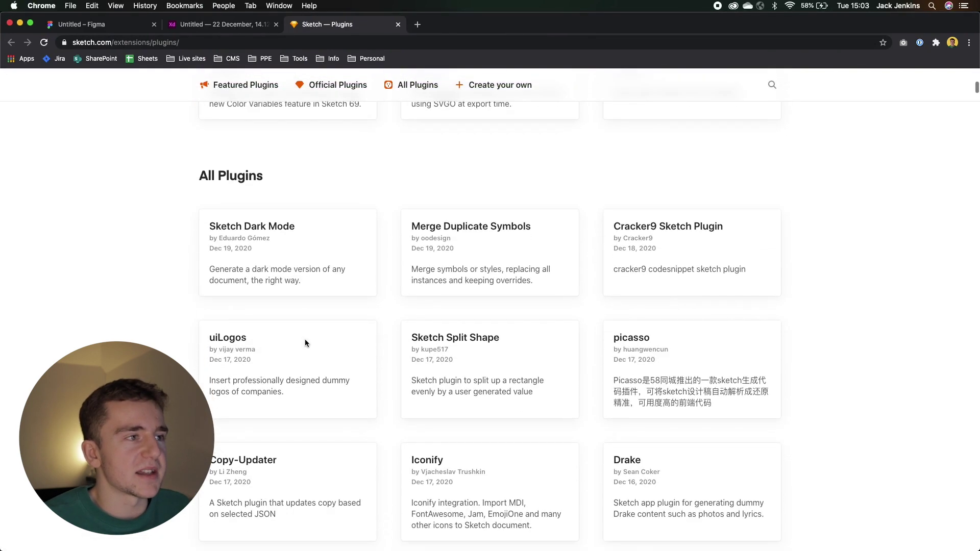
{"action": "scroll", "coordinate": [305, 339], "scroll_direction": "down", "scroll_amount": 4}
{"action": "scroll", "coordinate": [304, 340], "scroll_direction": "down", "scroll_amount": 6}
{"action": "scroll", "coordinate": [305, 341], "scroll_direction": "down", "scroll_amount": 6}
{"action": "scroll", "coordinate": [305, 341], "scroll_direction": "down", "scroll_amount": 6}
{"action": "scroll", "coordinate": [306, 341], "scroll_direction": "down", "scroll_amount": 6}
{"action": "scroll", "coordinate": [306, 344], "scroll_direction": "down", "scroll_amount": 8}
{"action": "scroll", "coordinate": [306, 343], "scroll_direction": "down", "scroll_amount": 5}
{"action": "scroll", "coordinate": [306, 344], "scroll_direction": "down", "scroll_amount": 6}
{"action": "scroll", "coordinate": [306, 343], "scroll_direction": "down", "scroll_amount": 6}
{"action": "scroll", "coordinate": [306, 344], "scroll_direction": "down", "scroll_amount": 6}
{"action": "scroll", "coordinate": [307, 343], "scroll_direction": "down", "scroll_amount": 6}
{"action": "scroll", "coordinate": [305, 343], "scroll_direction": "down", "scroll_amount": 6}
{"action": "scroll", "coordinate": [306, 342], "scroll_direction": "down", "scroll_amount": 6}
{"action": "scroll", "coordinate": [305, 342], "scroll_direction": "down", "scroll_amount": 6}
{"action": "scroll", "coordinate": [304, 342], "scroll_direction": "down", "scroll_amount": 6}
{"action": "scroll", "coordinate": [305, 343], "scroll_direction": "down", "scroll_amount": 5}
{"action": "scroll", "coordinate": [304, 342], "scroll_direction": "down", "scroll_amount": 6}
{"action": "scroll", "coordinate": [305, 327], "scroll_direction": "up", "scroll_amount": 6}
{"action": "scroll", "coordinate": [304, 316], "scroll_direction": "up", "scroll_amount": 6}
{"action": "scroll", "coordinate": [306, 310], "scroll_direction": "up", "scroll_amount": 3}
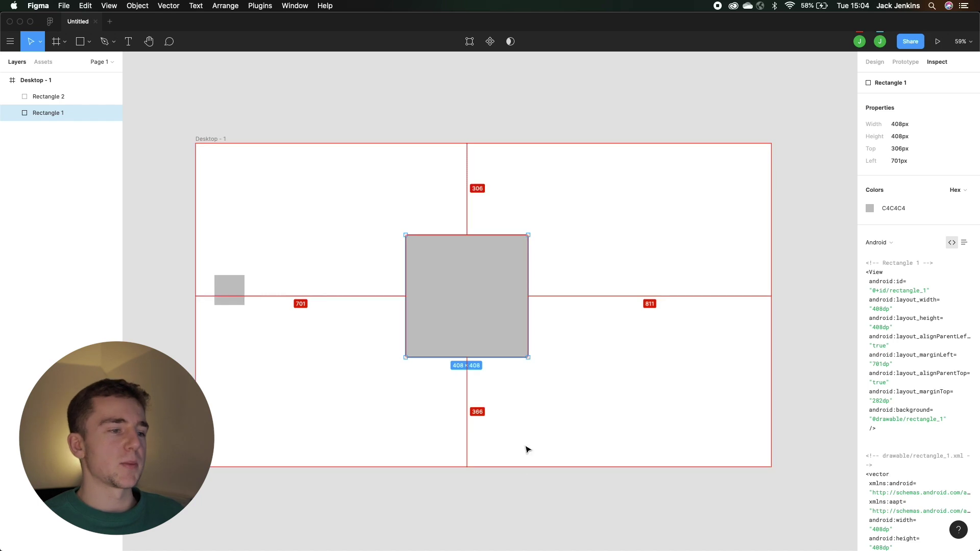
Step: Clear Figma's selection and move to Adobe XD's share view with the Development link
{"action": "left_click", "coordinate": [531, 505]}
{"action": "key", "text": "ctrl+Right"}
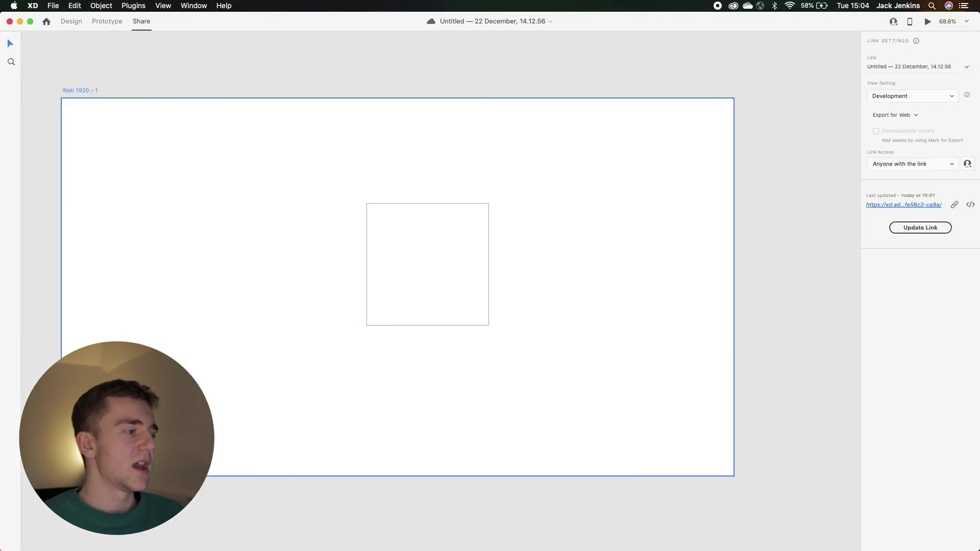